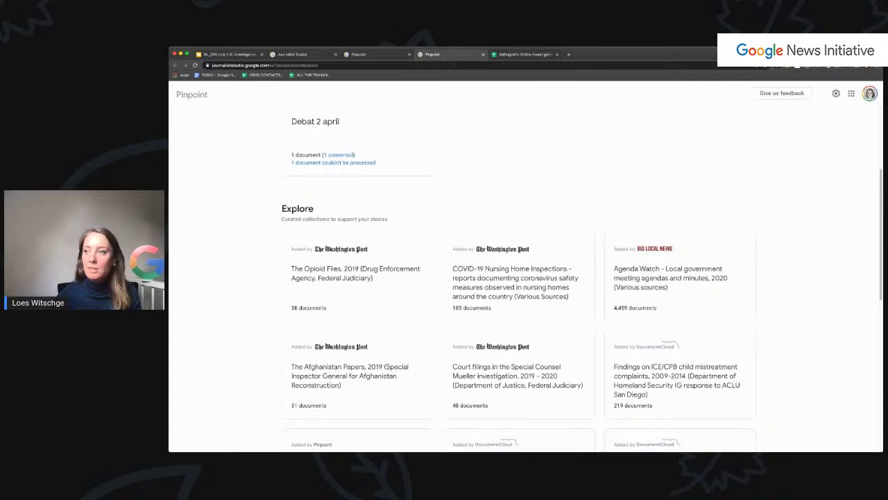
- Examine the curated document collections offered in the Explore section
{"action": "scroll", "coordinate": [788, 276], "scroll_direction": "down", "scroll_amount": 5}
{"action": "scroll", "coordinate": [789, 276], "scroll_direction": "down", "scroll_amount": 3}
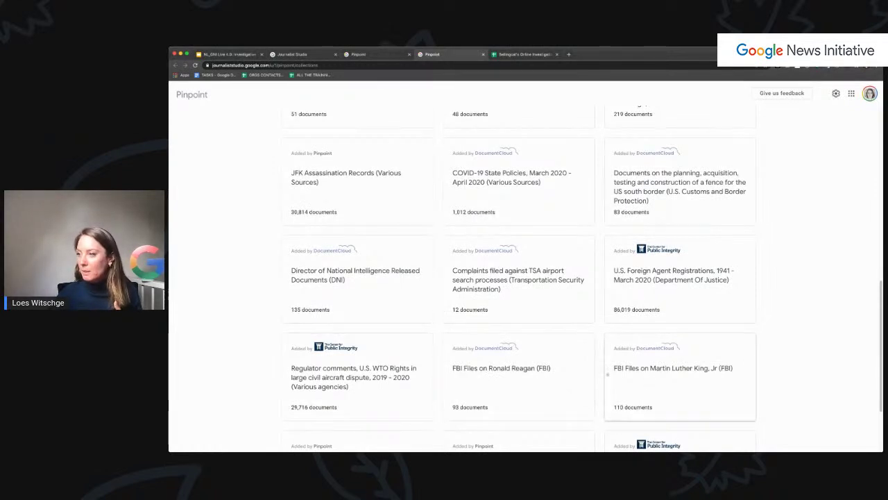
{"action": "scroll", "coordinate": [687, 378], "scroll_direction": "up", "scroll_amount": 5}
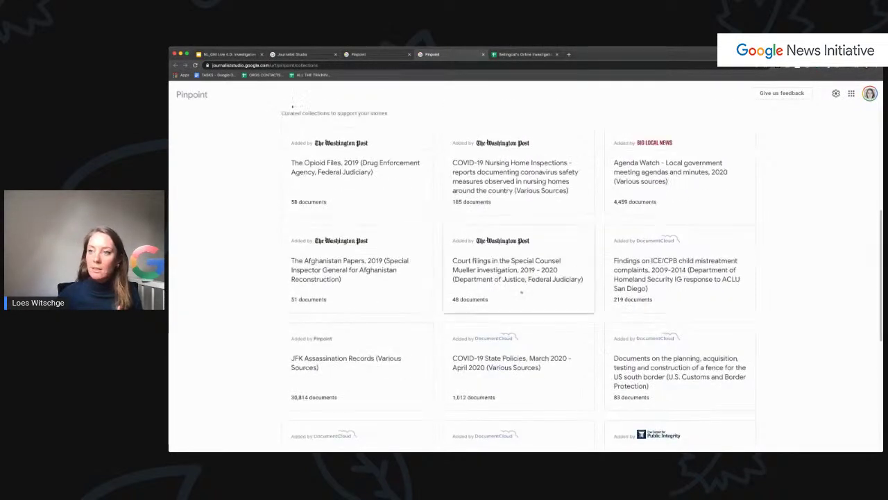
{"action": "scroll", "coordinate": [517, 290], "scroll_direction": "down", "scroll_amount": 1}
{"action": "scroll", "coordinate": [517, 290], "scroll_direction": "down", "scroll_amount": 1}
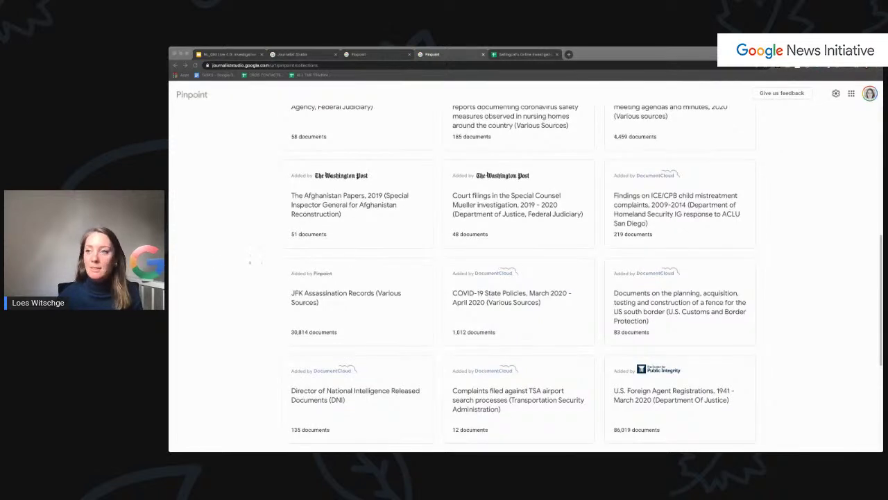
{"action": "scroll", "coordinate": [206, 257], "scroll_direction": "up", "scroll_amount": 1}
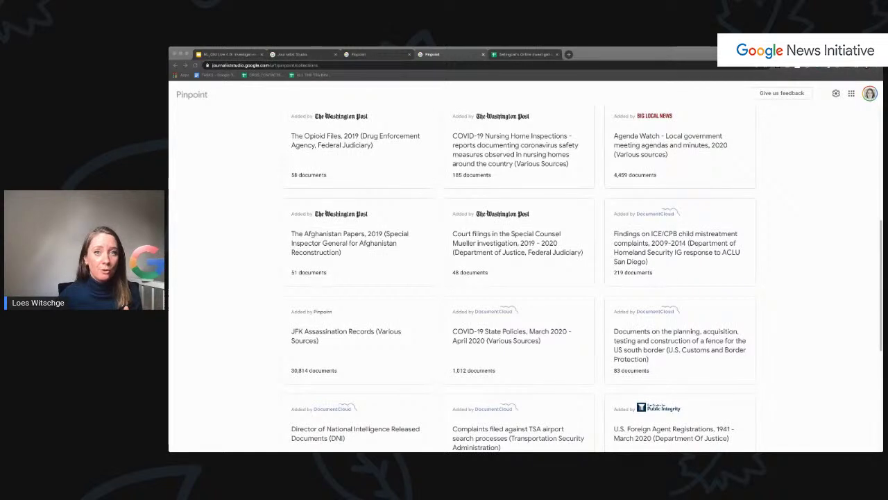
{"action": "scroll", "coordinate": [253, 218], "scroll_direction": "up", "scroll_amount": 1}
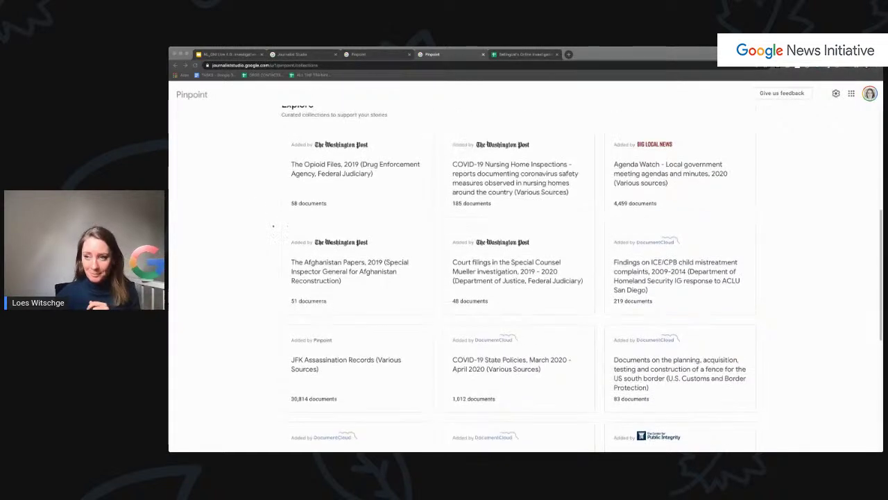
{"action": "scroll", "coordinate": [304, 314], "scroll_direction": "down", "scroll_amount": 1}
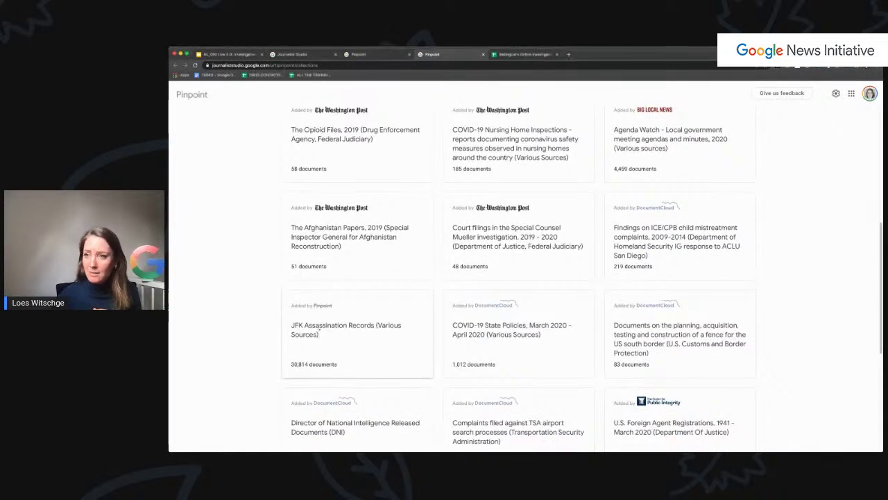
- Open the JFK Assassination Records collection and enlarge the page display by two zoom levels
{"action": "left_click", "coordinate": [312, 326]}
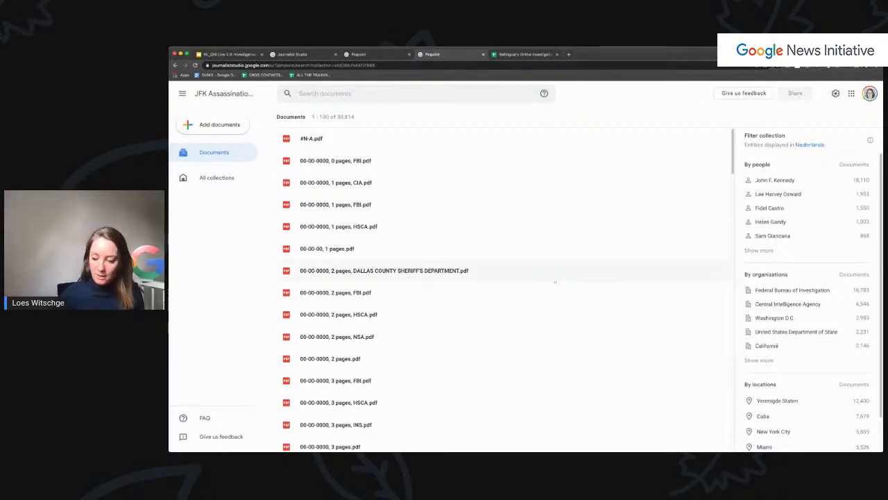
{"action": "key", "text": "super+equal"}
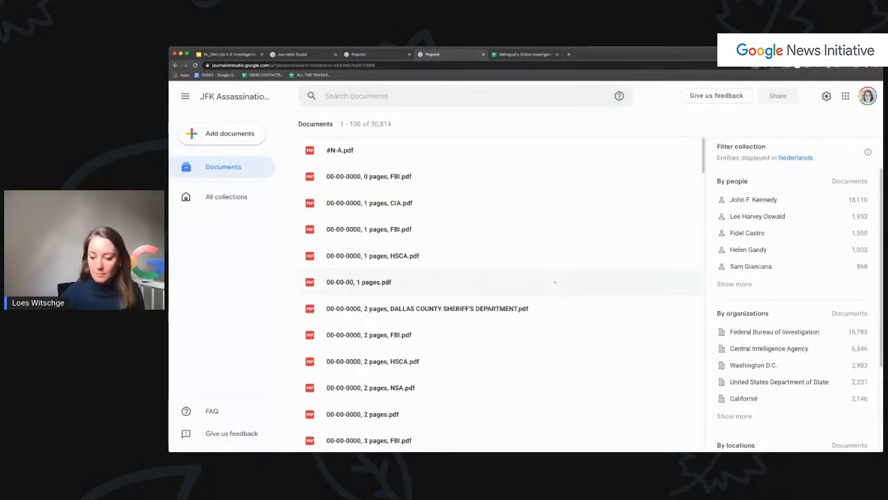
{"action": "key", "text": "super+equal"}
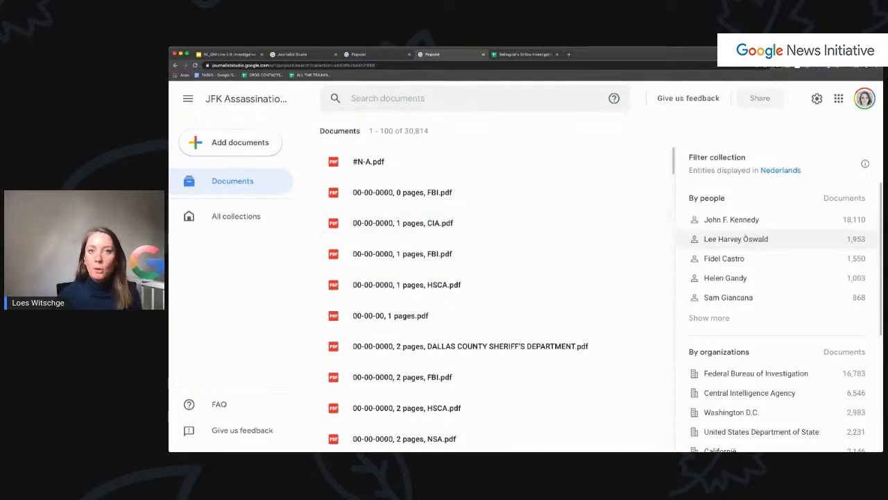
- Review the people, organization and location filters, and filter the collection by Sam Giancana from the full people list
{"action": "scroll", "coordinate": [802, 243], "scroll_direction": "down", "scroll_amount": 1}
{"action": "scroll", "coordinate": [798, 225], "scroll_direction": "up", "scroll_amount": 1}
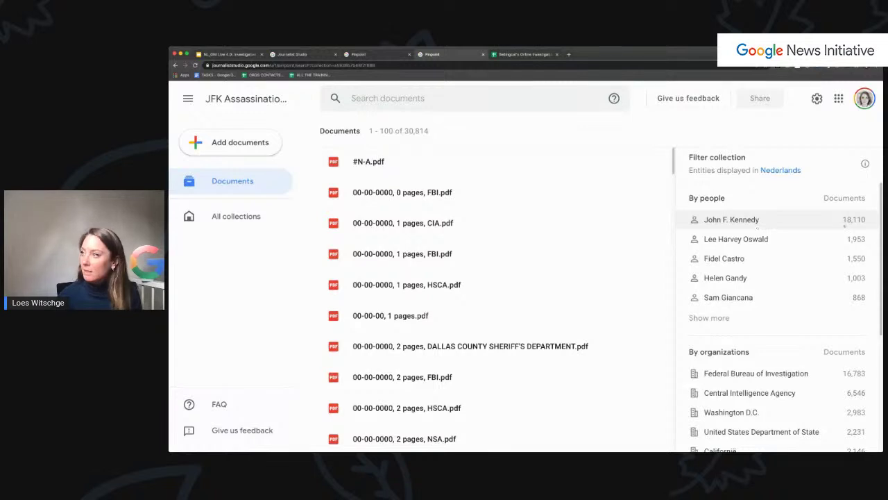
{"action": "scroll", "coordinate": [769, 235], "scroll_direction": "down", "scroll_amount": 1}
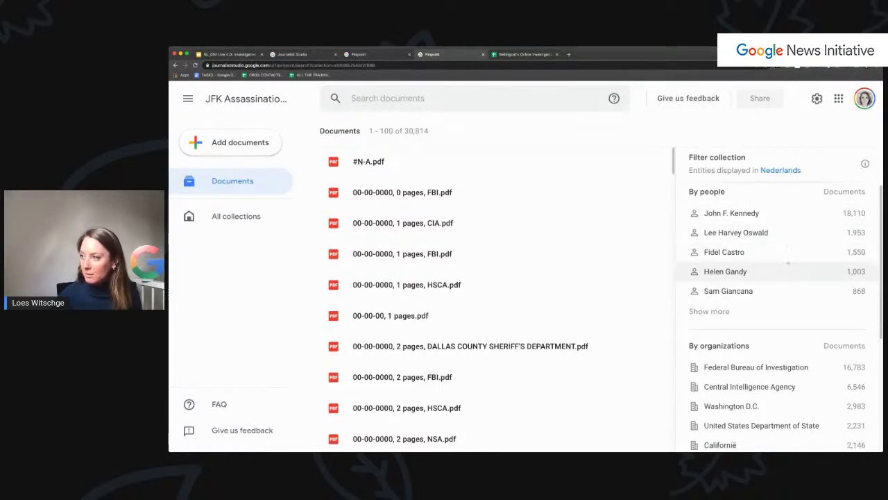
{"action": "scroll", "coordinate": [764, 256], "scroll_direction": "down", "scroll_amount": 5}
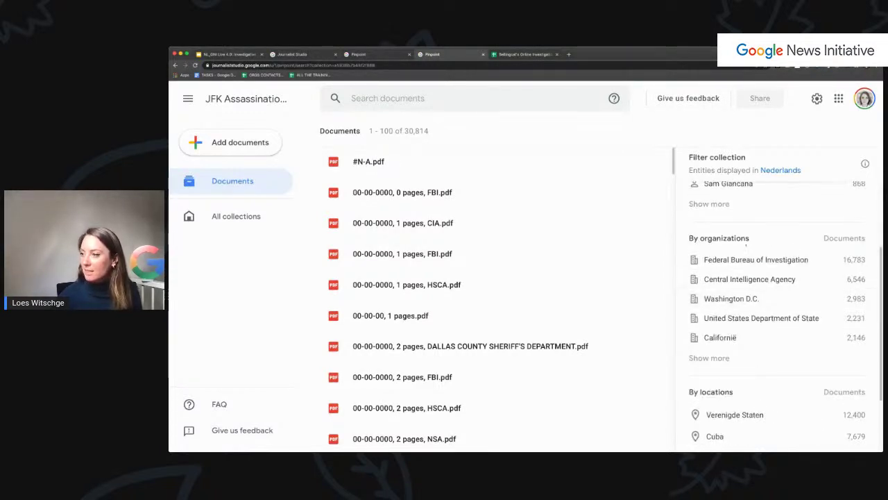
{"action": "scroll", "coordinate": [764, 298], "scroll_direction": "down", "scroll_amount": 3}
{"action": "scroll", "coordinate": [776, 244], "scroll_direction": "up", "scroll_amount": 8}
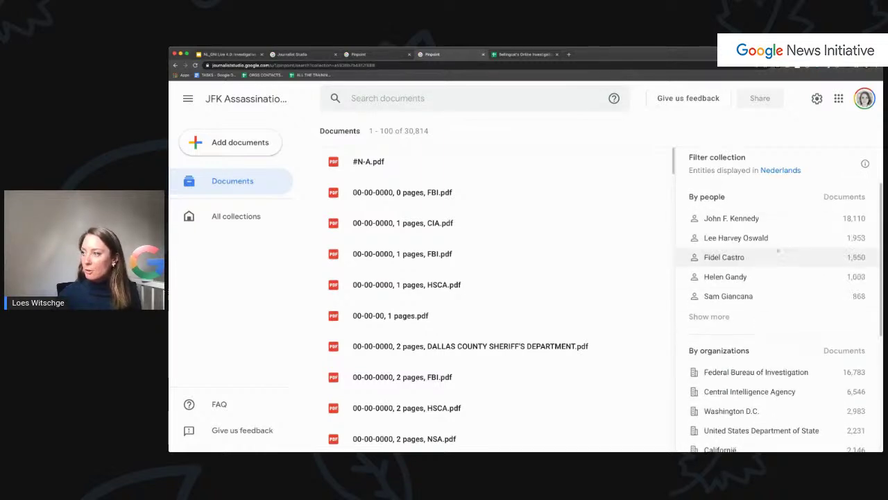
{"action": "left_click", "coordinate": [709, 316]}
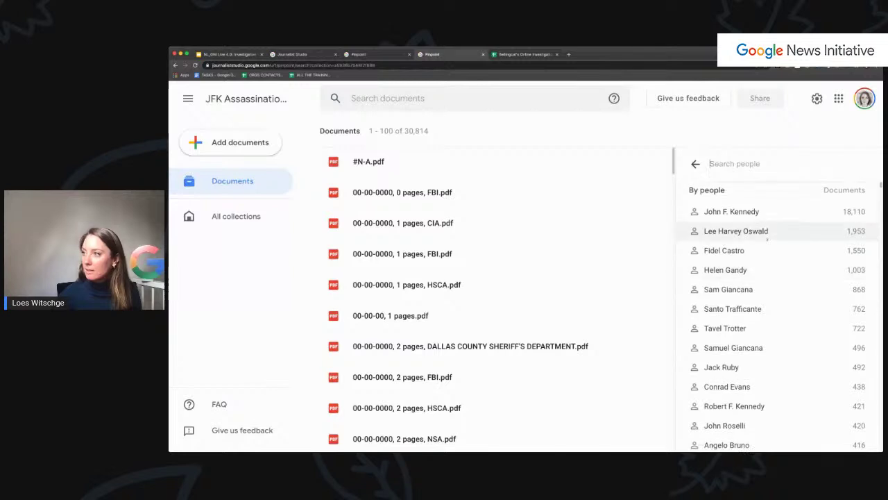
{"action": "left_click", "coordinate": [737, 289]}
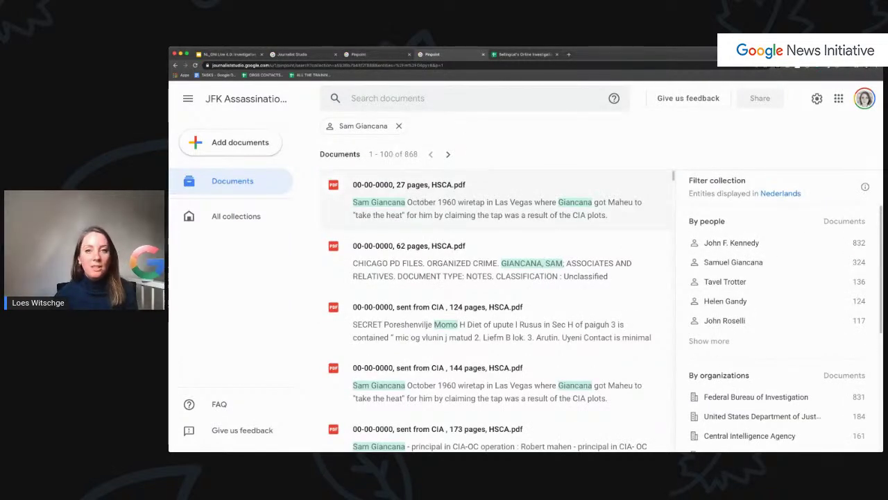
- View the highlighted mentions in the 27-page and 62-page HSCA documents, and return to the filtered document list
{"action": "scroll", "coordinate": [485, 264], "scroll_direction": "down", "scroll_amount": 1}
{"action": "scroll", "coordinate": [494, 264], "scroll_direction": "down", "scroll_amount": 3}
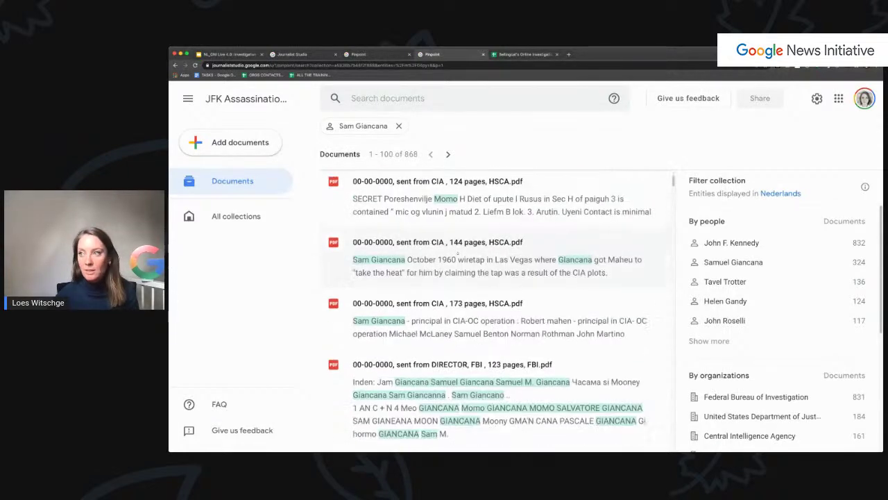
{"action": "scroll", "coordinate": [494, 263], "scroll_direction": "up", "scroll_amount": 3}
{"action": "left_click", "coordinate": [486, 201]}
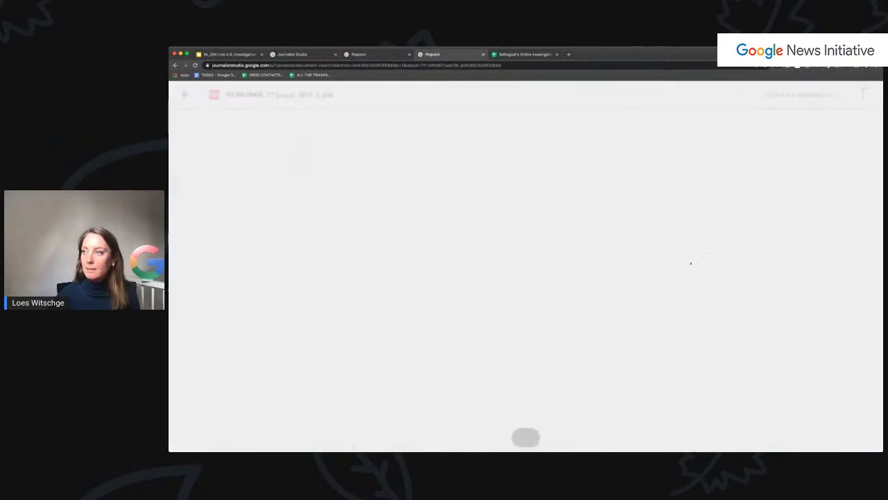
{"action": "scroll", "coordinate": [513, 292], "scroll_direction": "down", "scroll_amount": 3}
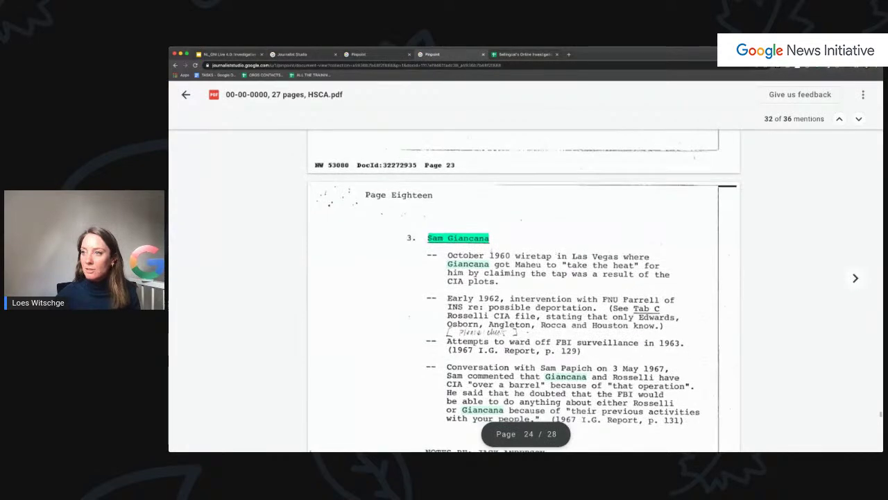
{"action": "left_click", "coordinate": [856, 278]}
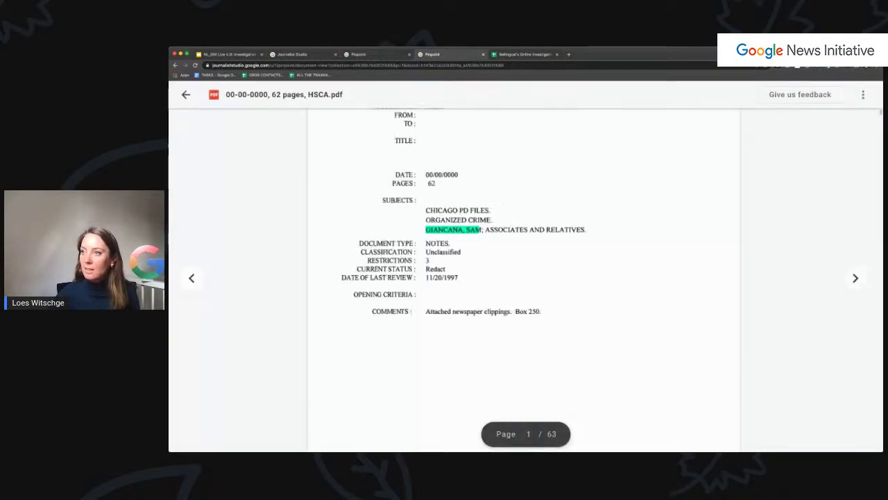
{"action": "left_click", "coordinate": [192, 278]}
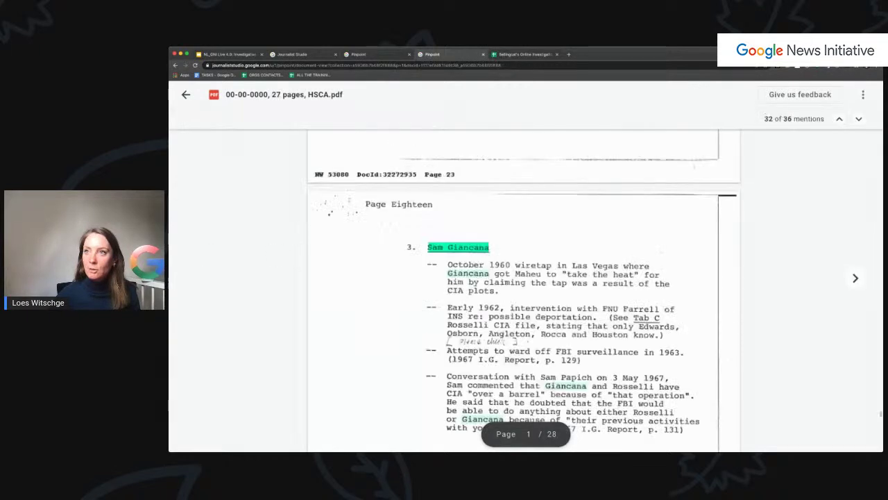
{"action": "left_click", "coordinate": [186, 94]}
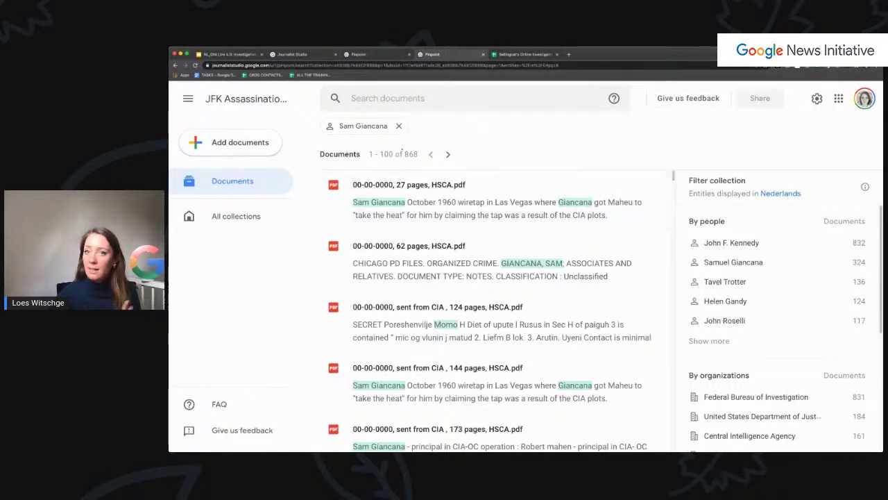
- Replace the Sam Giancana filter with the combined people filters John F. Kennedy and Lee Harvey Oswald
{"action": "left_click", "coordinate": [798, 258]}
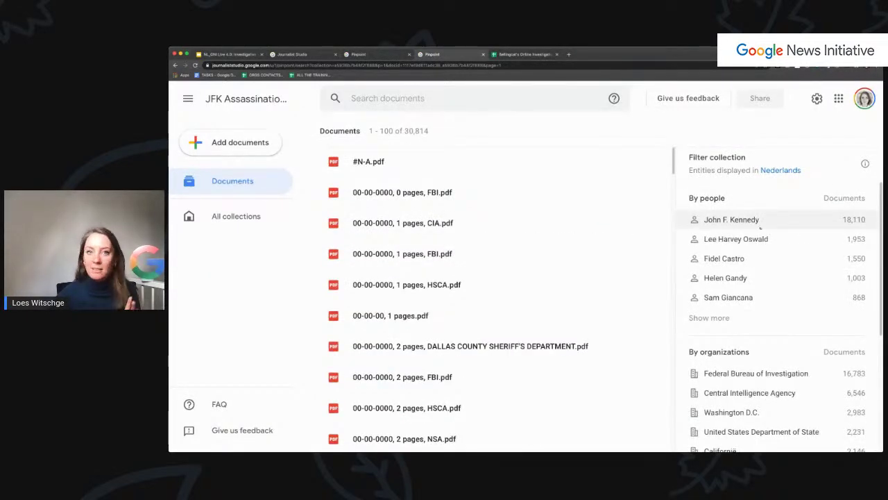
{"action": "left_click", "coordinate": [759, 220]}
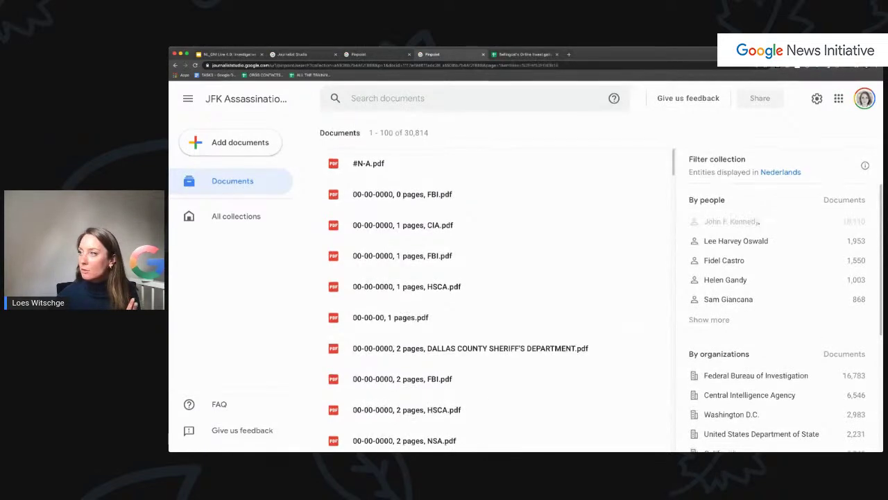
{"action": "left_click", "coordinate": [736, 242]}
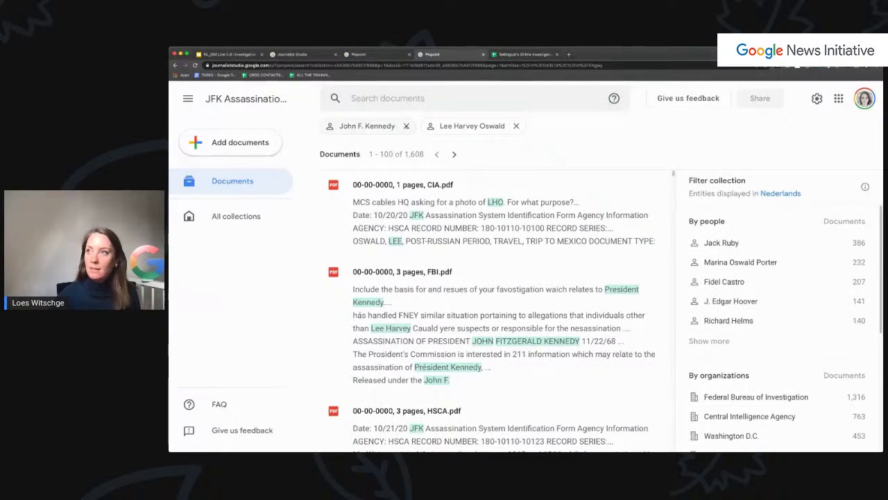
- Clear both people filters and filter the collection by Marina Oswald Porter from the full people list
{"action": "left_click", "coordinate": [406, 126]}
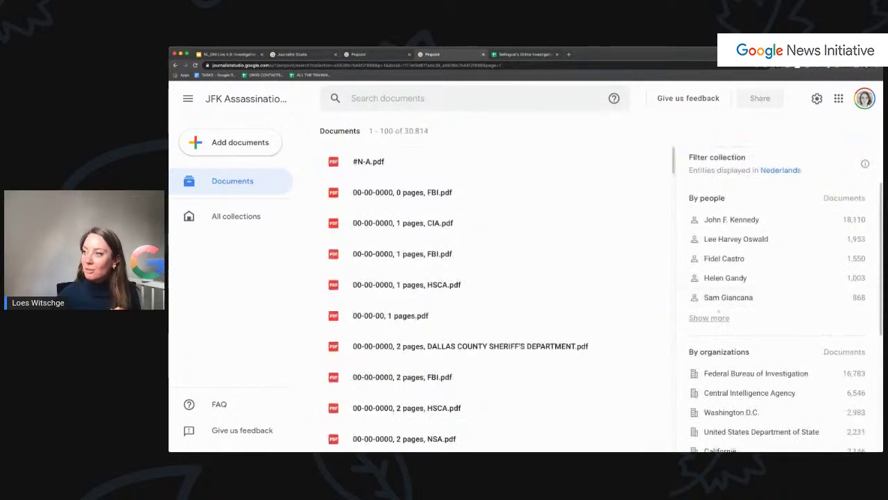
{"action": "left_click", "coordinate": [717, 314]}
{"action": "scroll", "coordinate": [722, 285], "scroll_direction": "down", "scroll_amount": 3}
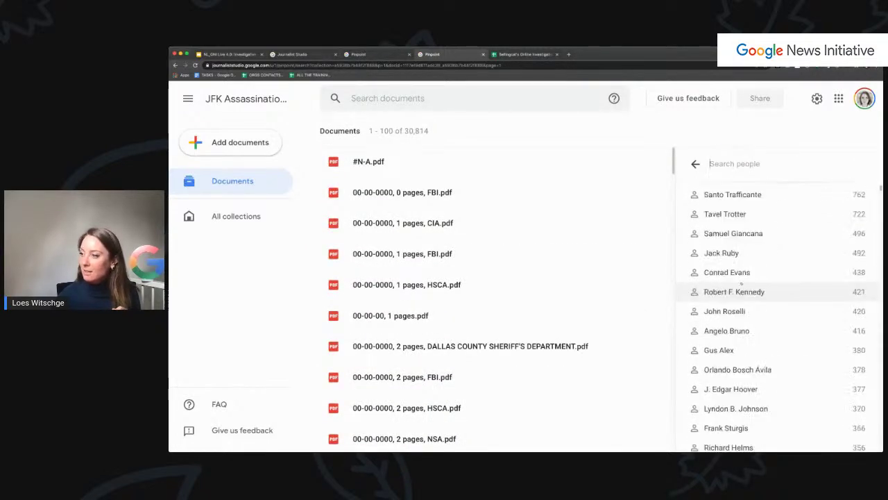
{"action": "scroll", "coordinate": [763, 263], "scroll_direction": "down", "scroll_amount": 2}
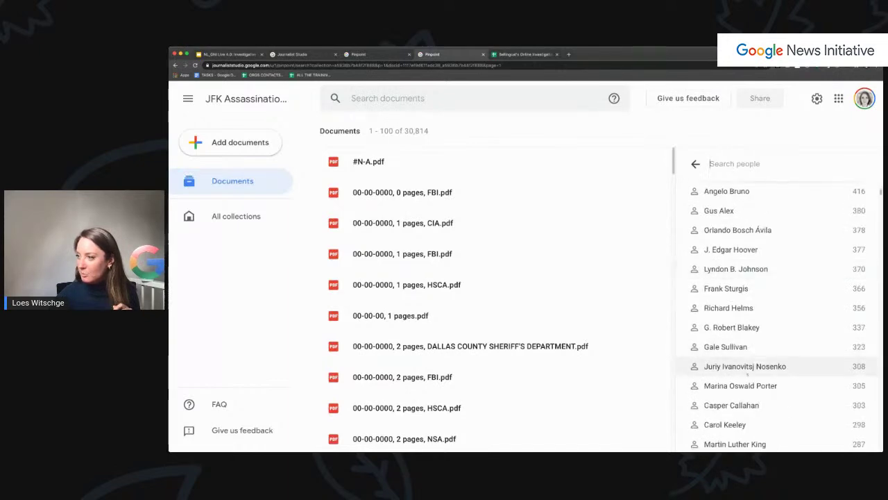
{"action": "left_click", "coordinate": [741, 386]}
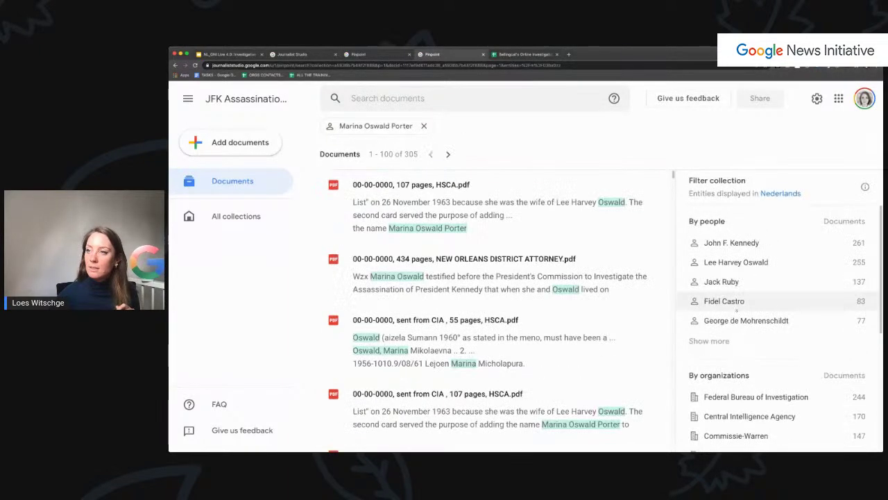
- View the mentions of Marina Oswald Porter in the first three filtered documents and return to the document list
{"action": "left_click", "coordinate": [452, 202]}
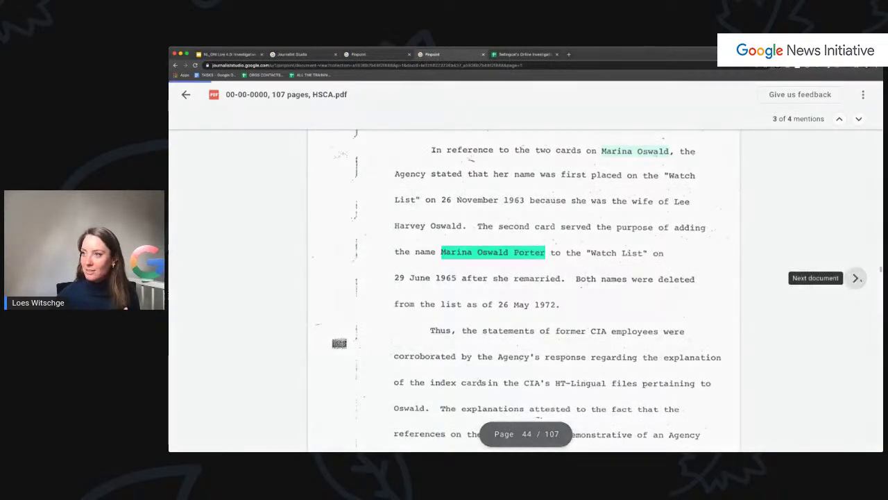
{"action": "left_click", "coordinate": [857, 279]}
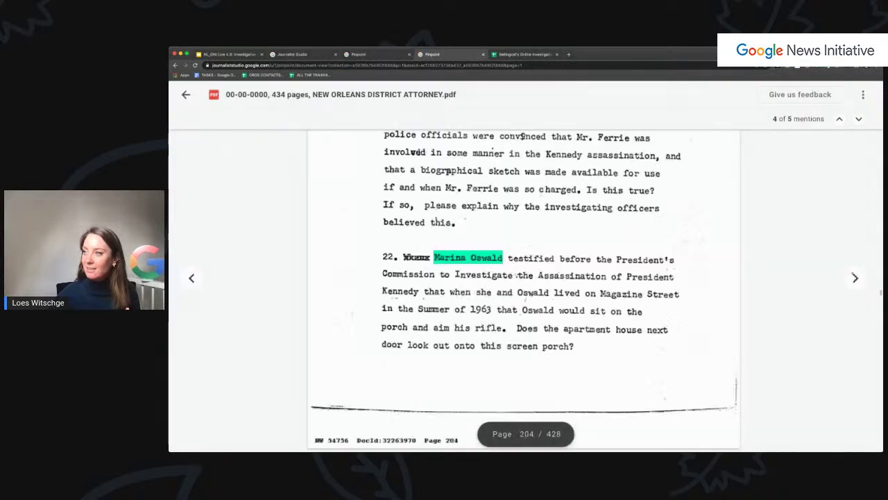
{"action": "left_click", "coordinate": [855, 278]}
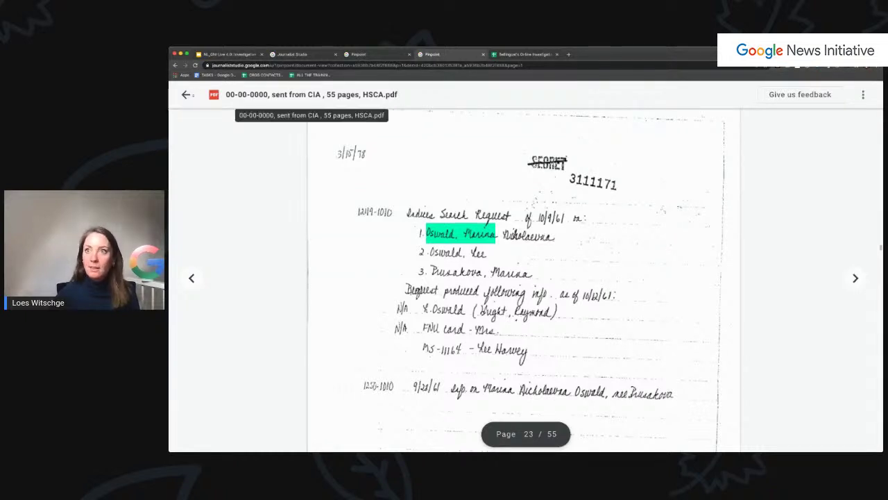
{"action": "left_click", "coordinate": [186, 95]}
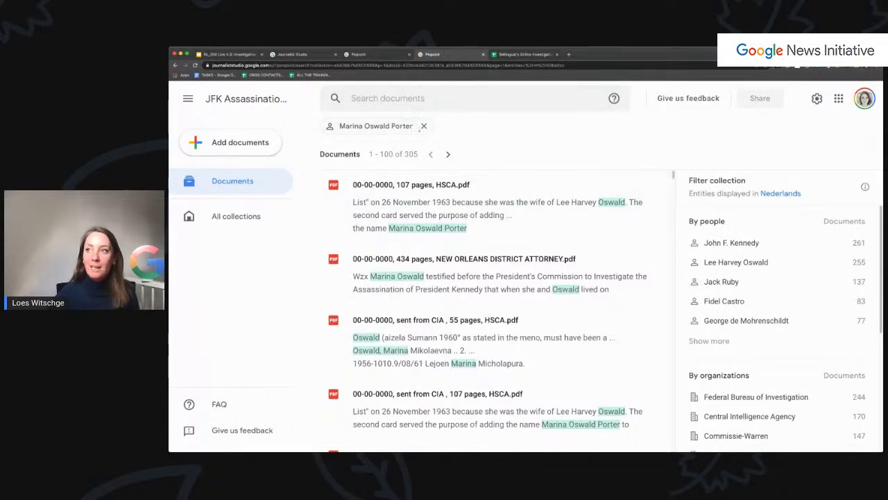
- Remove the Marina Oswald Porter filter, search the whole collection for weapon, and look through the results
{"action": "left_click", "coordinate": [423, 126]}
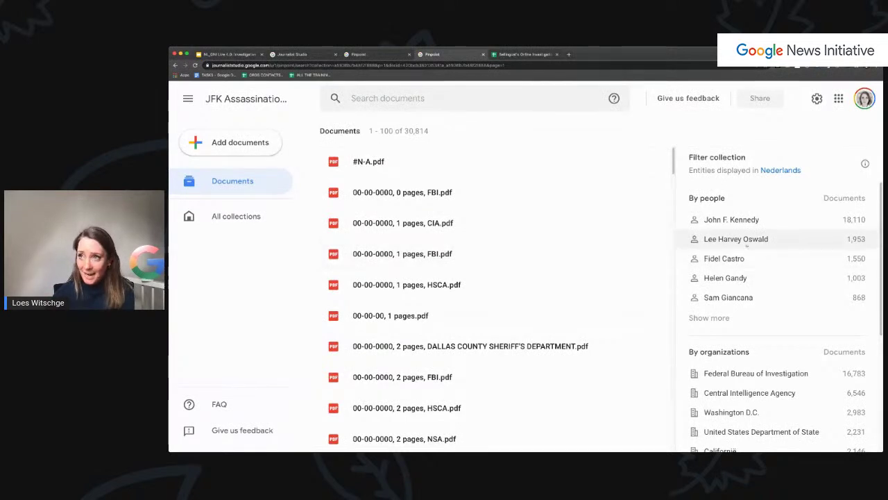
{"action": "left_click", "coordinate": [352, 98]}
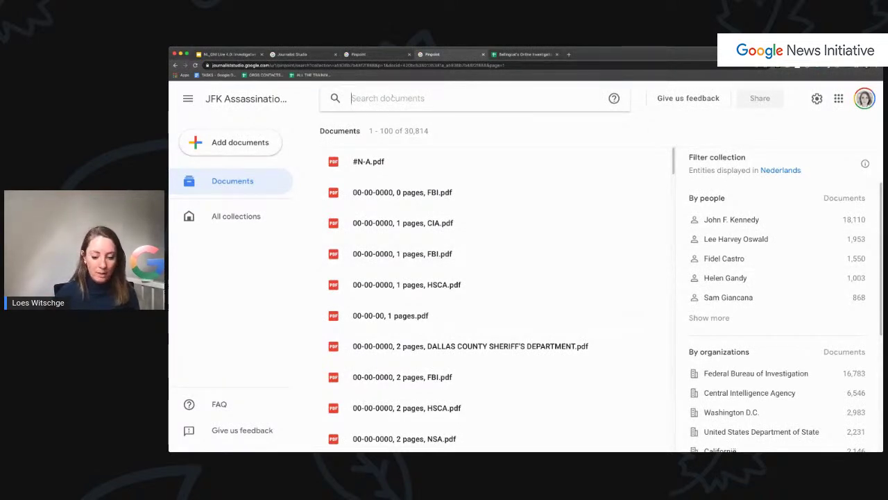
{"action": "type", "text": "weapon"}
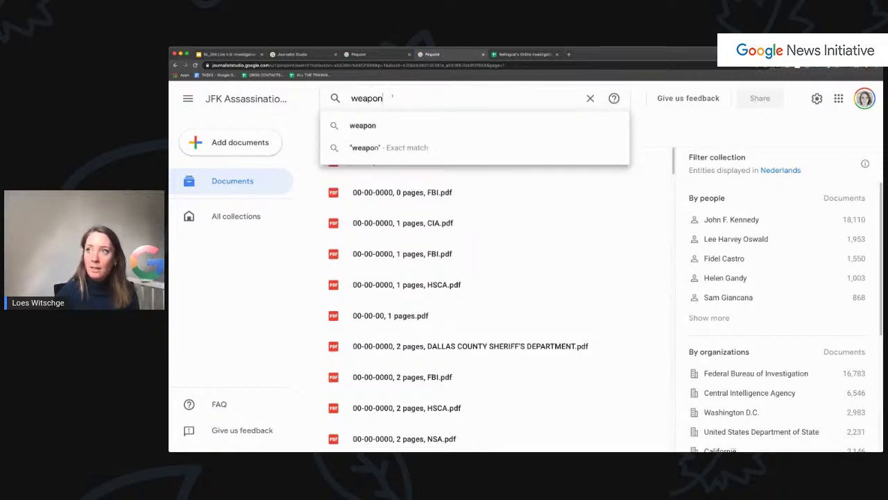
{"action": "key", "text": "Return"}
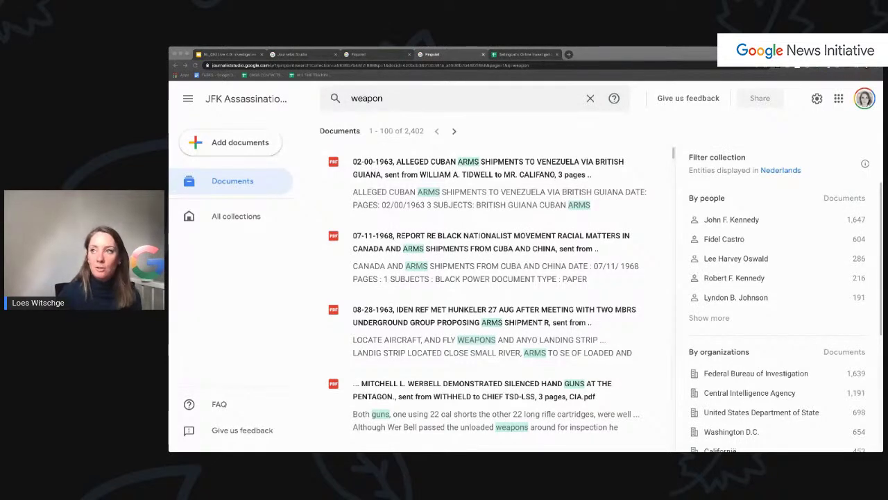
{"action": "scroll", "coordinate": [463, 174], "scroll_direction": "up", "scroll_amount": 1}
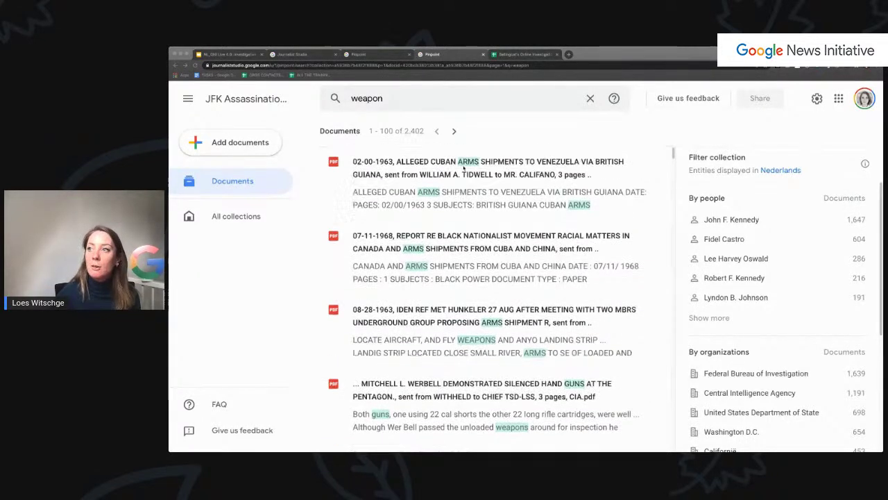
{"action": "scroll", "coordinate": [501, 227], "scroll_direction": "down", "scroll_amount": 1}
{"action": "scroll", "coordinate": [502, 227], "scroll_direction": "down", "scroll_amount": 3}
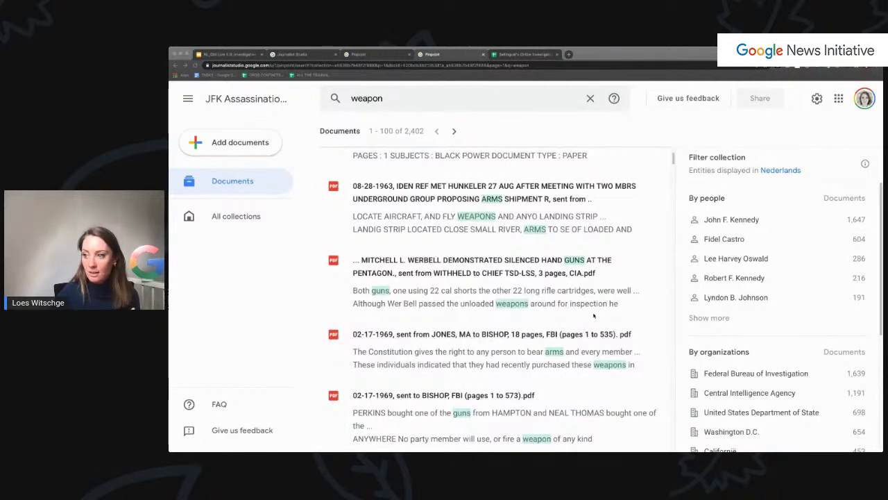
{"action": "scroll", "coordinate": [581, 316], "scroll_direction": "down", "scroll_amount": 2}
{"action": "scroll", "coordinate": [549, 335], "scroll_direction": "up", "scroll_amount": 6}
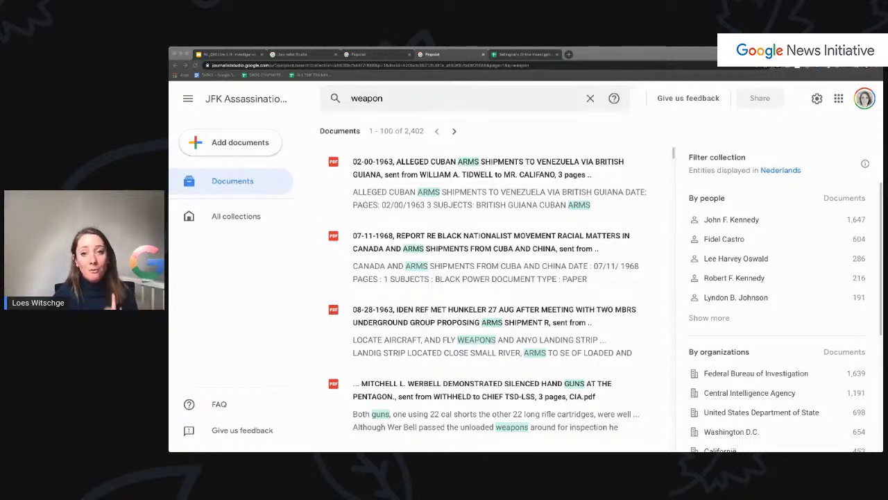
- Narrow the search to the exact match "weapon" in quotation marks
{"action": "left_click", "coordinate": [390, 103]}
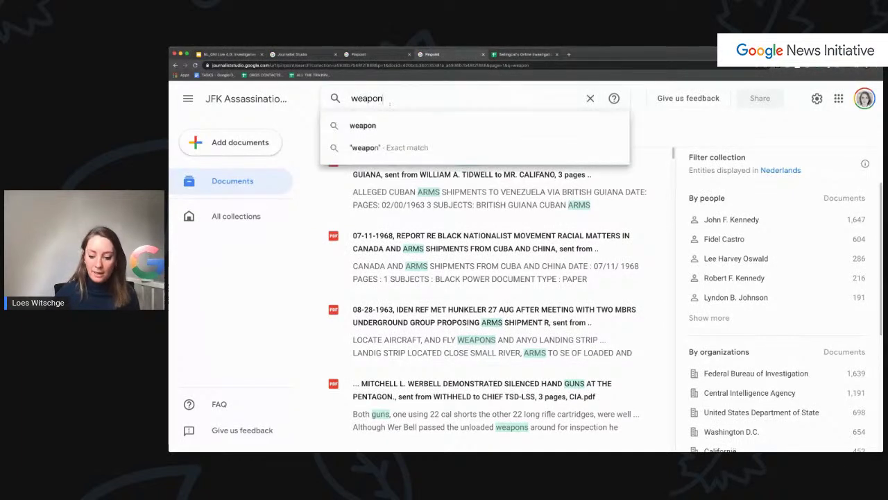
{"action": "type", "text": "\""}
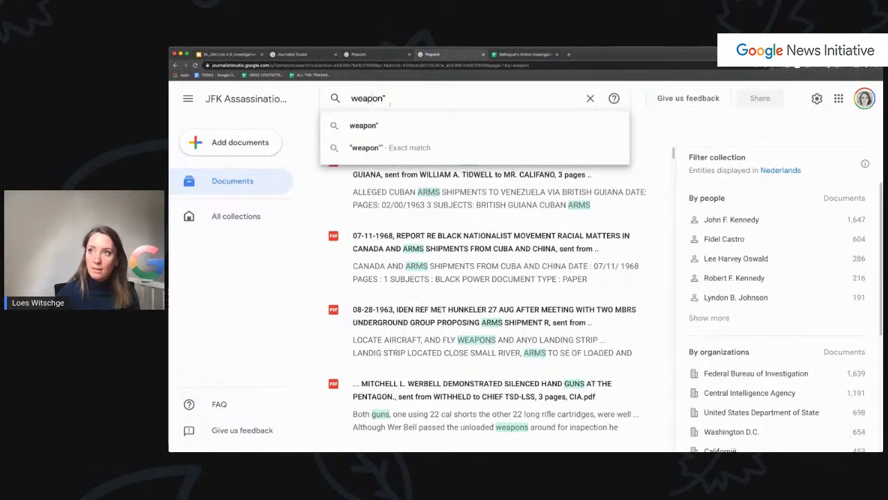
{"action": "type", "text": "\""}
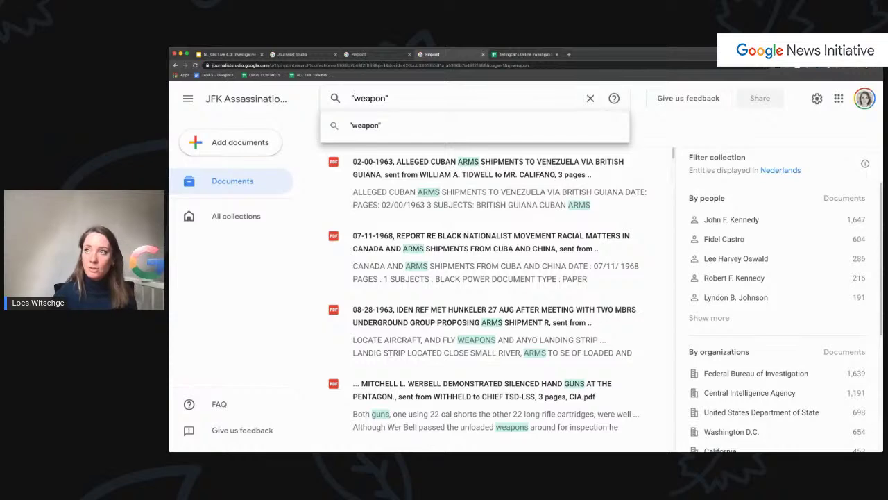
{"action": "key", "text": "Return"}
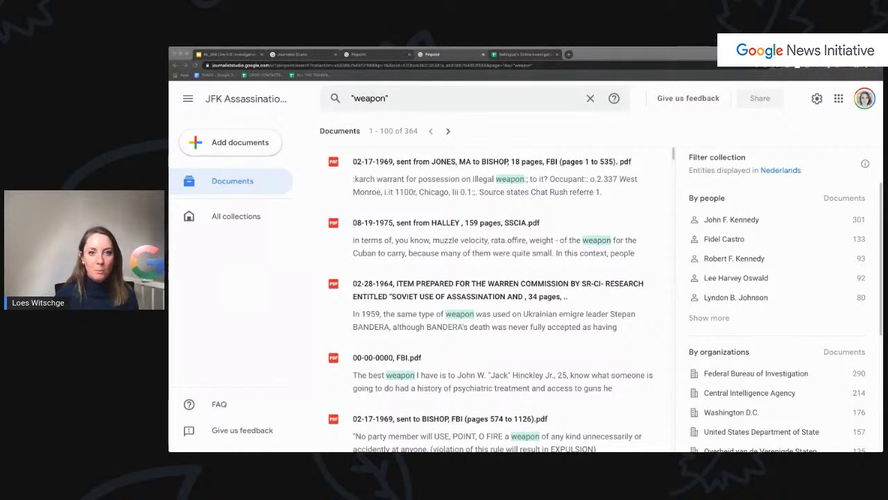
- Replace the query with Arms -Cuban to exclude documents mentioning Cuban, and look through the results
{"action": "left_click", "coordinate": [321, 93]}
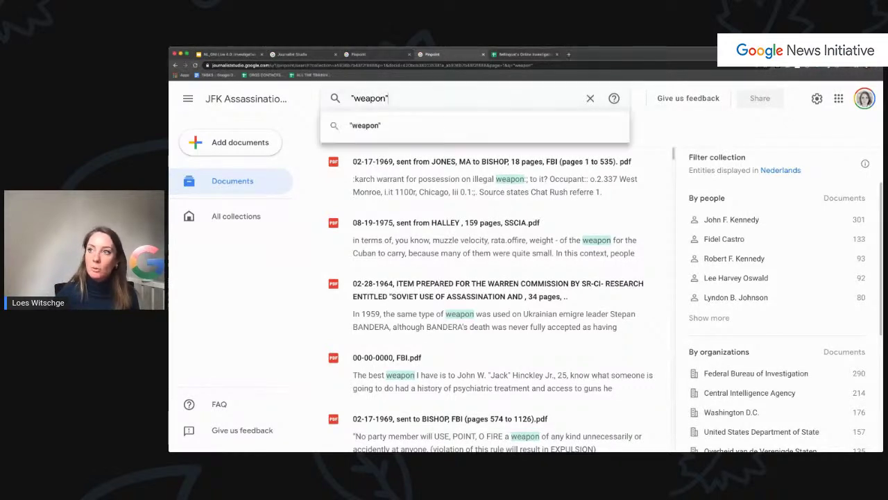
{"action": "type", "text": "Arms -"}
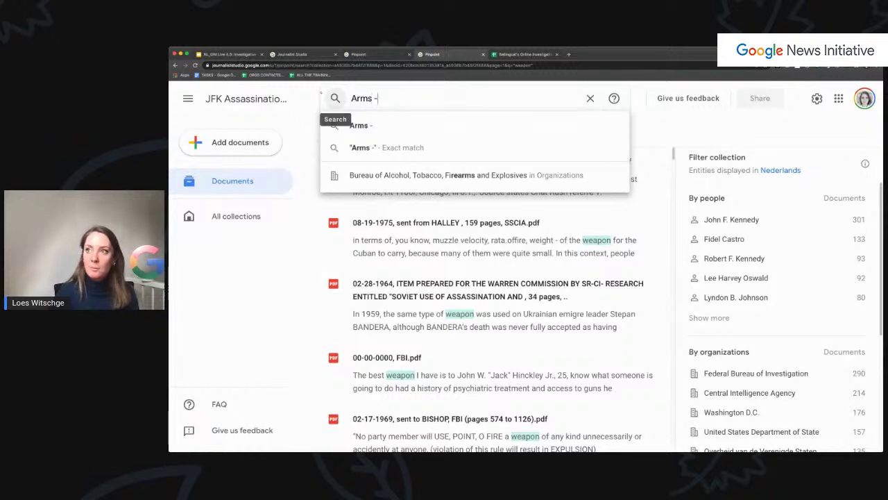
{"action": "type", "text": "Cuban"}
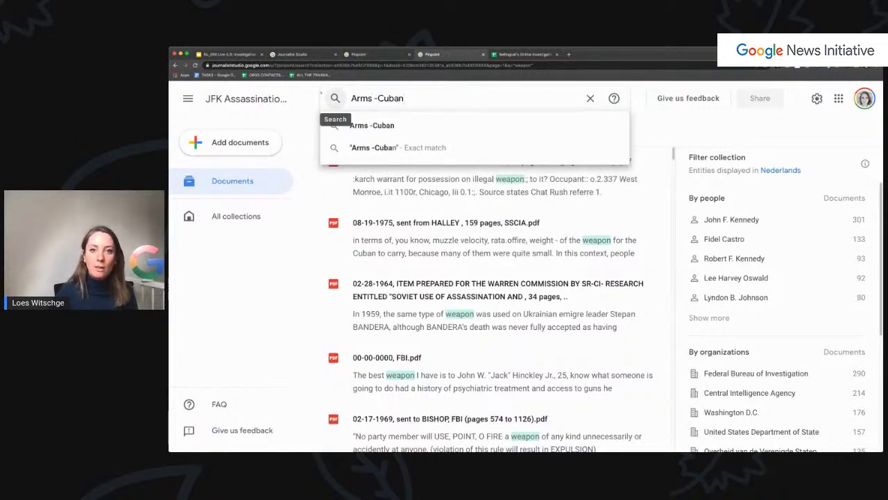
{"action": "key", "text": "Return"}
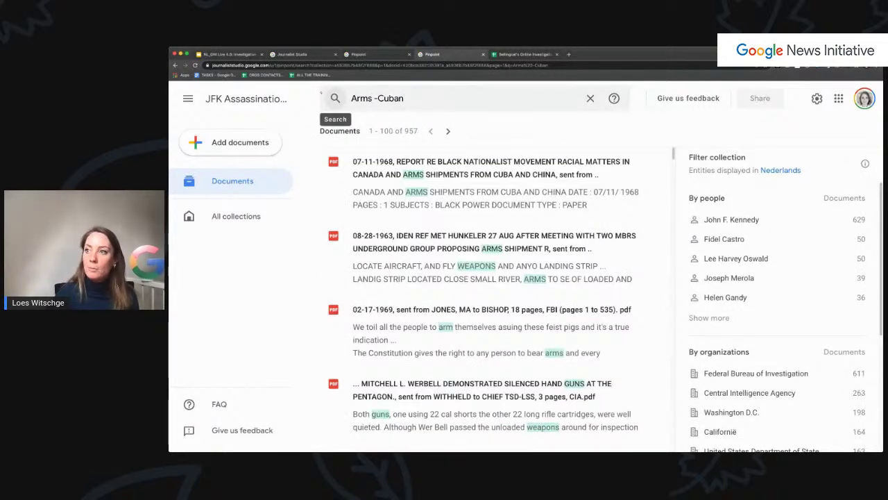
{"action": "scroll", "coordinate": [581, 194], "scroll_direction": "down", "scroll_amount": 1}
{"action": "scroll", "coordinate": [555, 208], "scroll_direction": "down", "scroll_amount": 2}
{"action": "scroll", "coordinate": [488, 227], "scroll_direction": "up", "scroll_amount": 2}
{"action": "scroll", "coordinate": [488, 226], "scroll_direction": "up", "scroll_amount": 1}
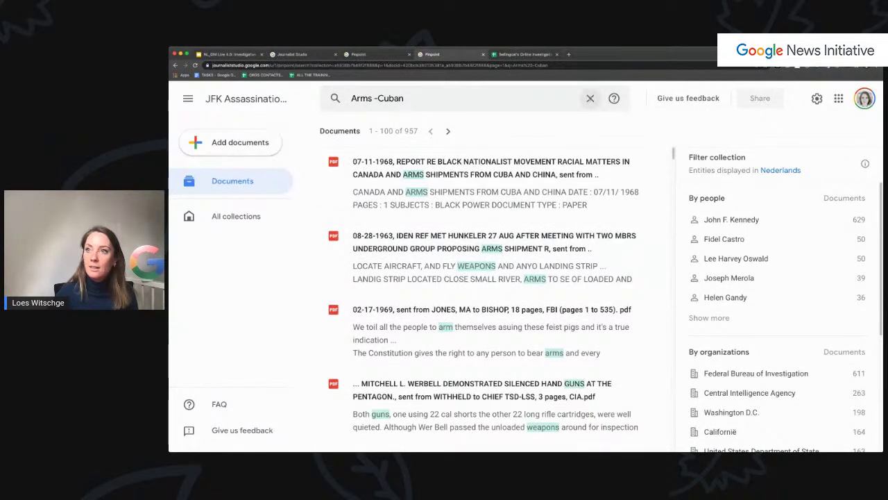
- Clear the search and open the private collection Debat 2 april from the overview of all collections
{"action": "left_click", "coordinate": [590, 98]}
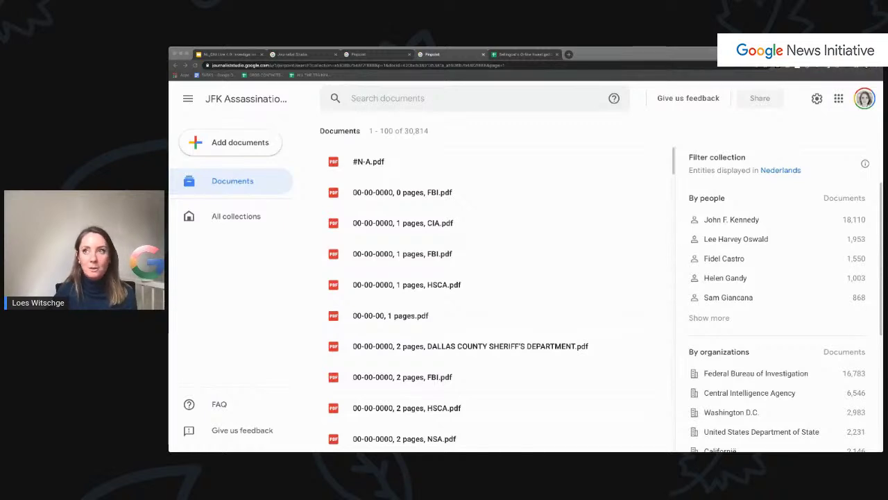
{"action": "scroll", "coordinate": [397, 222], "scroll_direction": "down", "scroll_amount": 1}
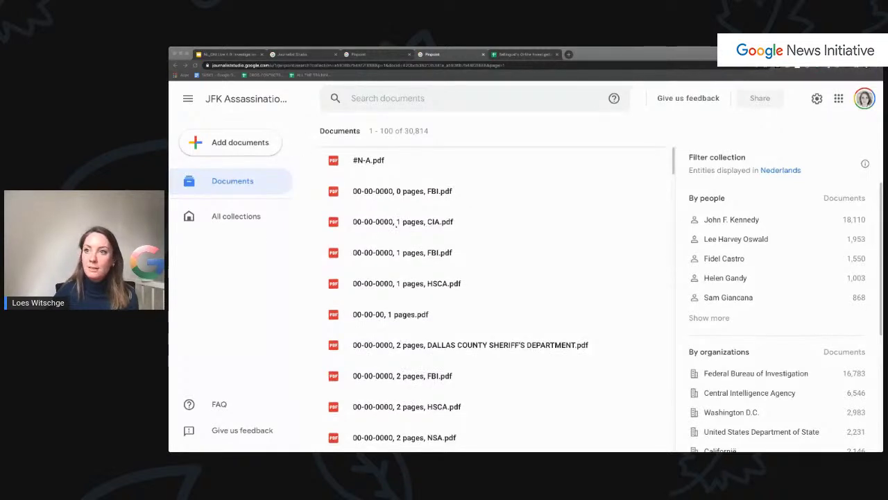
{"action": "left_click", "coordinate": [236, 216]}
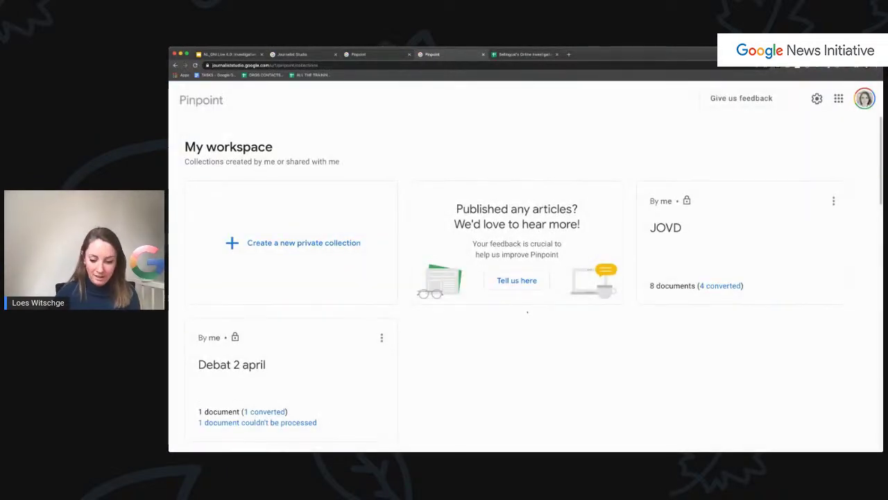
{"action": "key", "text": "ctrl+minus"}
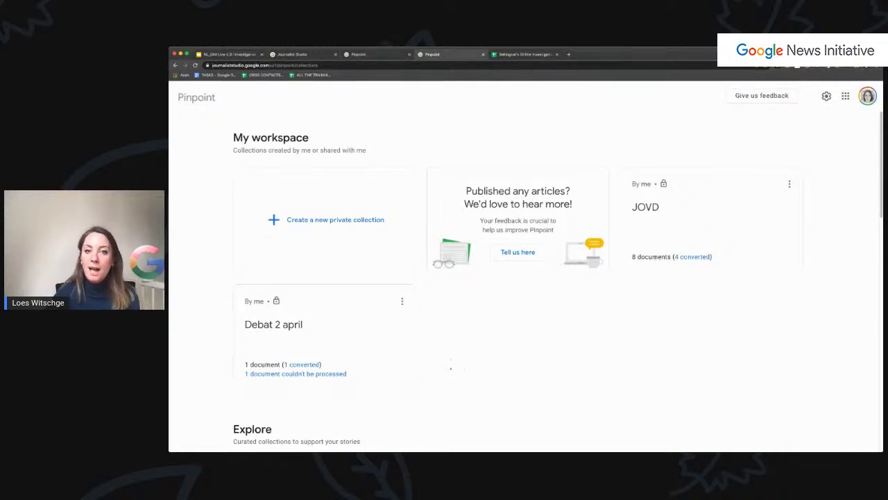
{"action": "scroll", "coordinate": [464, 352], "scroll_direction": "down", "scroll_amount": 2}
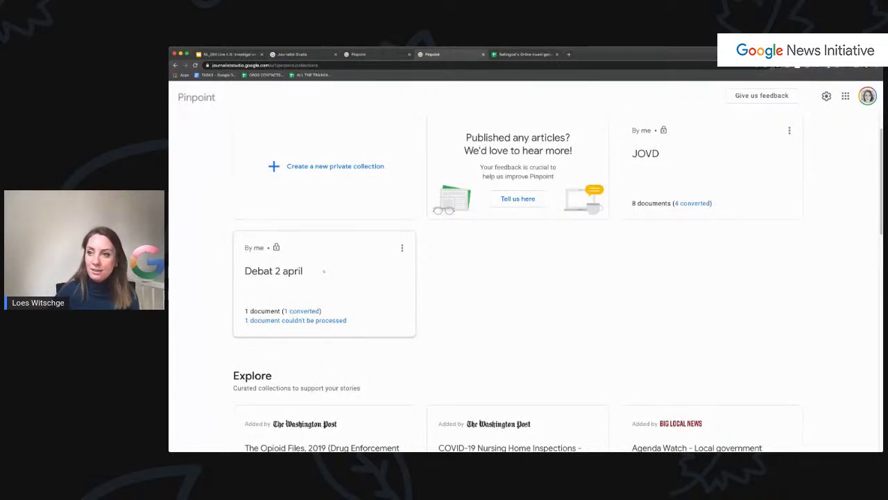
{"action": "left_click", "coordinate": [323, 271]}
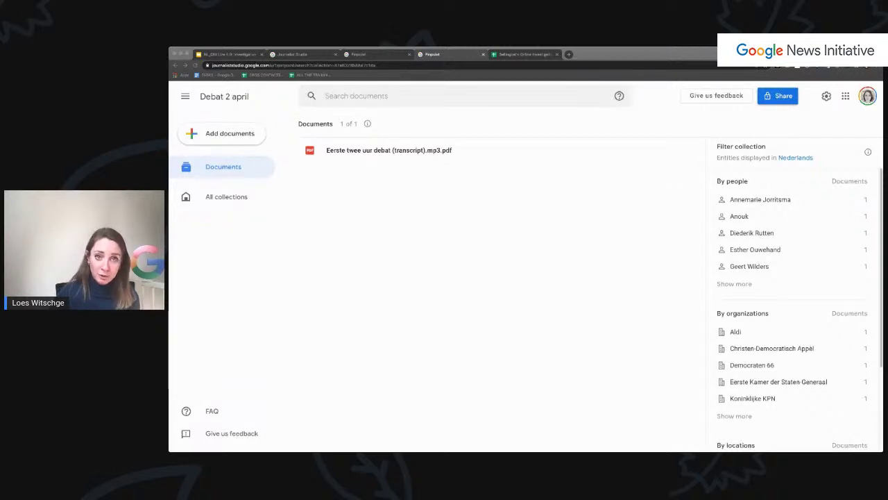
{"action": "left_click", "coordinate": [454, 193]}
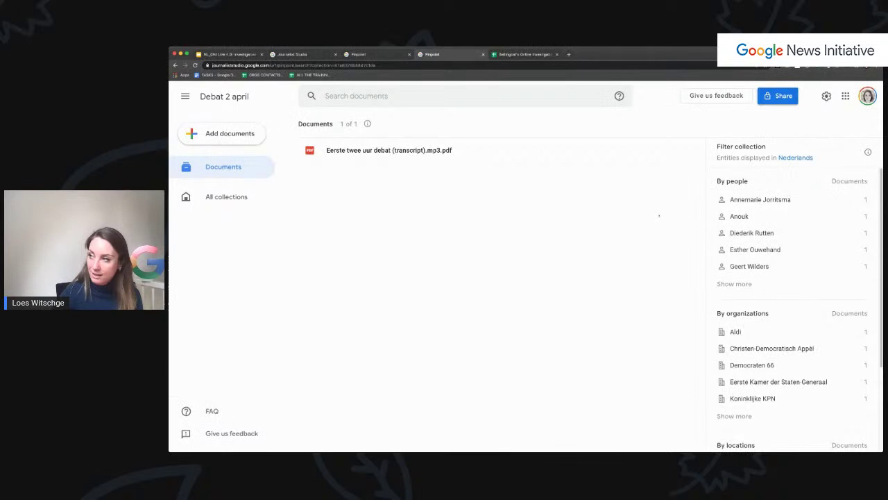
{"action": "key", "text": "super+equal"}
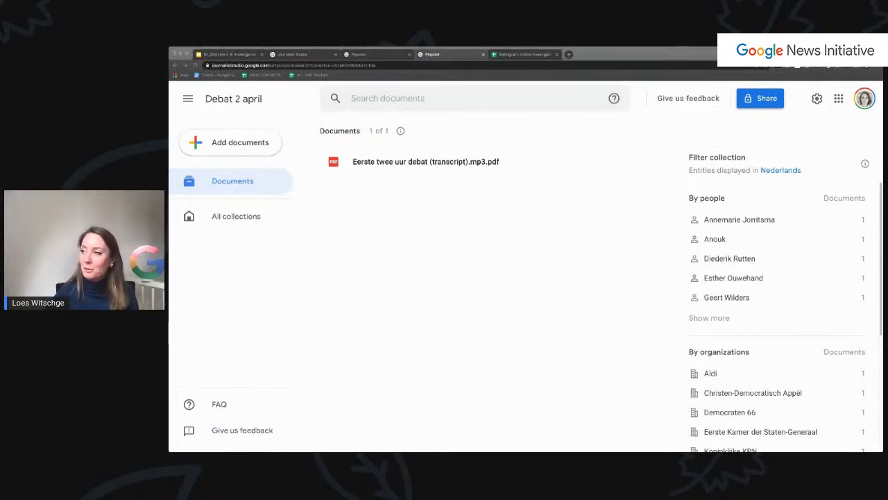
{"action": "left_click", "coordinate": [375, 322]}
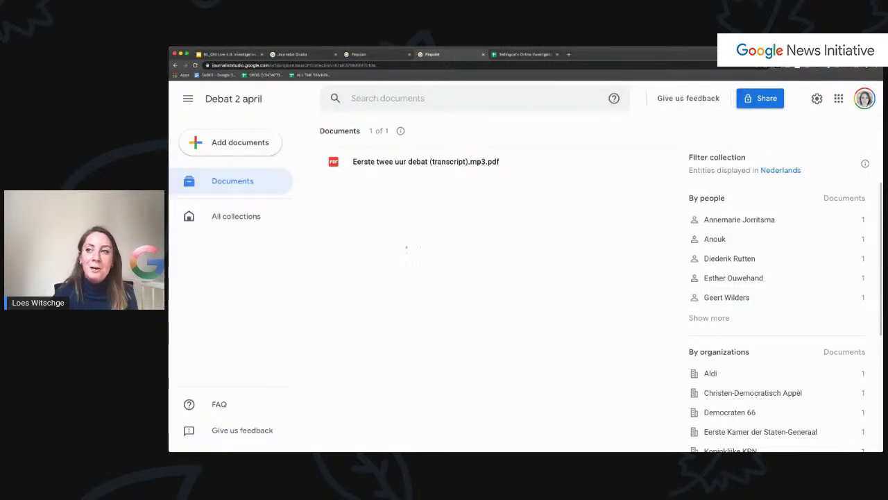
- Search the Debat 2 april collection for the word herinnering
{"action": "left_click", "coordinate": [423, 166]}
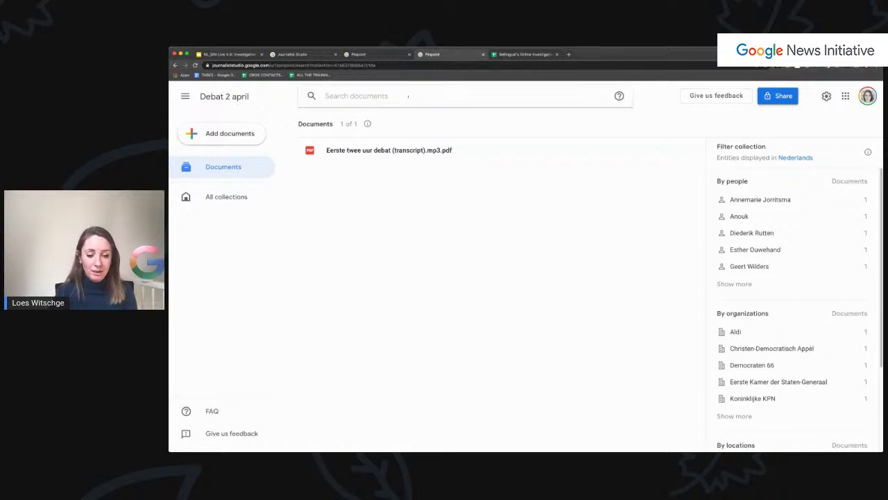
{"action": "type", "text": "herineri"}
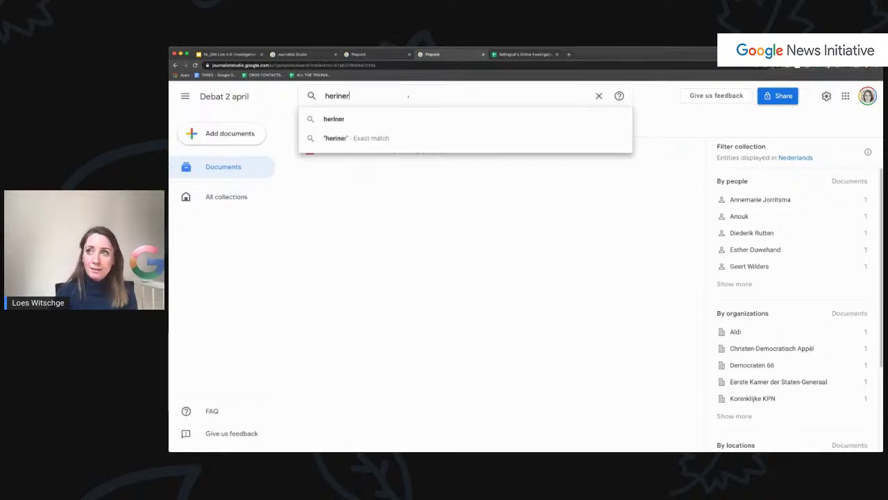
{"action": "key", "text": "BackSpace"}
{"action": "key", "text": "BackSpace"}
{"action": "key", "text": "BackSpace"}
{"action": "type", "text": "nering"}
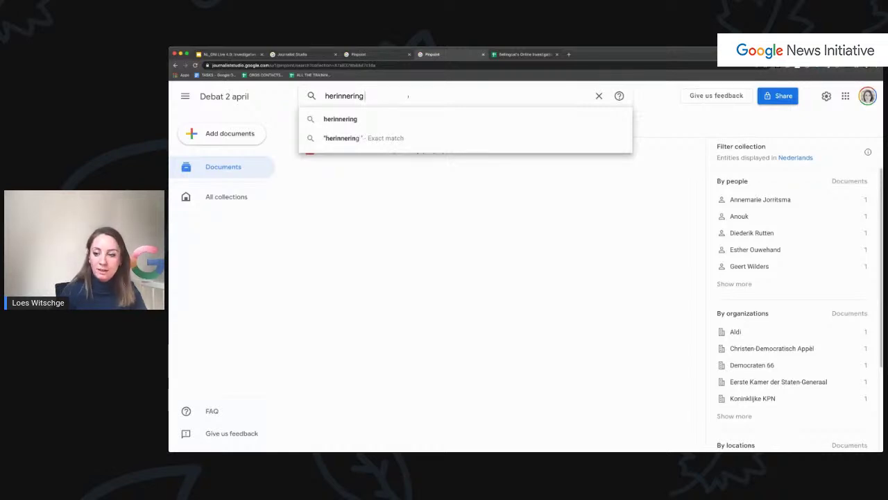
{"action": "key", "text": "Return"}
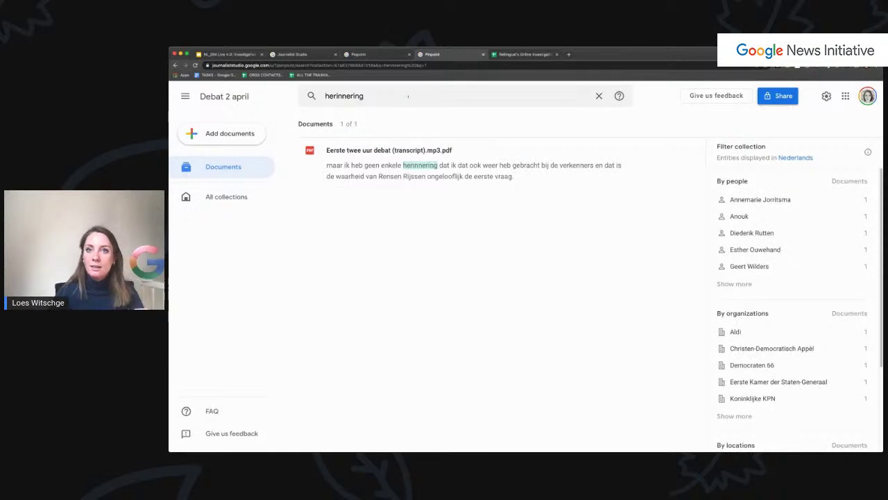
- Open the debate transcript at the herinnering mention, play the audio of the 14:36-15:36 passage, and pause it
{"action": "left_click", "coordinate": [500, 167]}
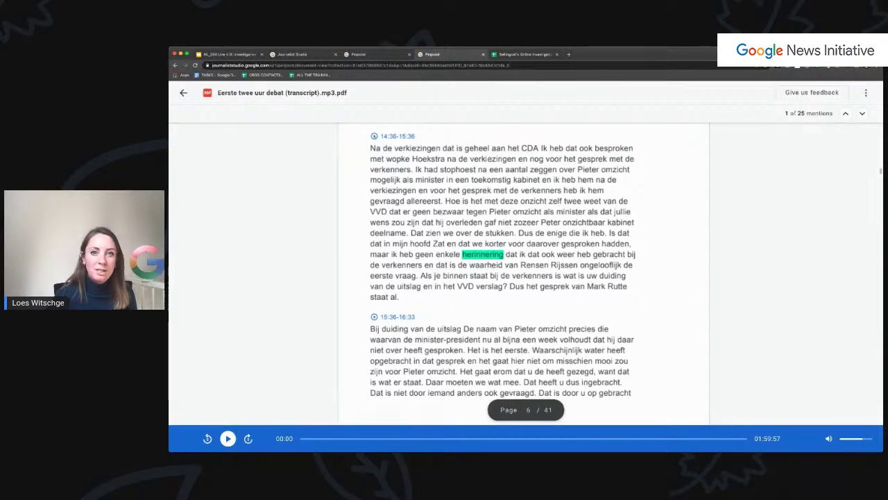
{"action": "scroll", "coordinate": [524, 274], "scroll_direction": "up", "scroll_amount": 3}
{"action": "scroll", "coordinate": [524, 274], "scroll_direction": "down", "scroll_amount": 4}
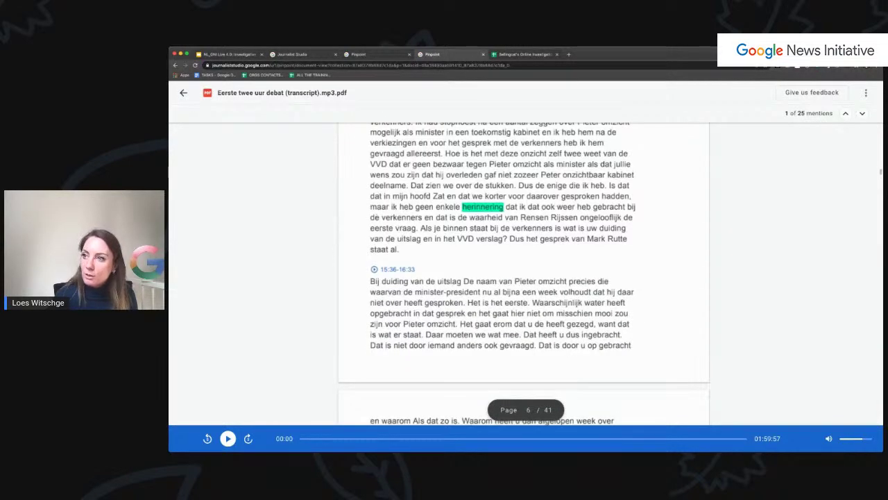
{"action": "scroll", "coordinate": [524, 274], "scroll_direction": "up", "scroll_amount": 3}
{"action": "key", "text": "space"}
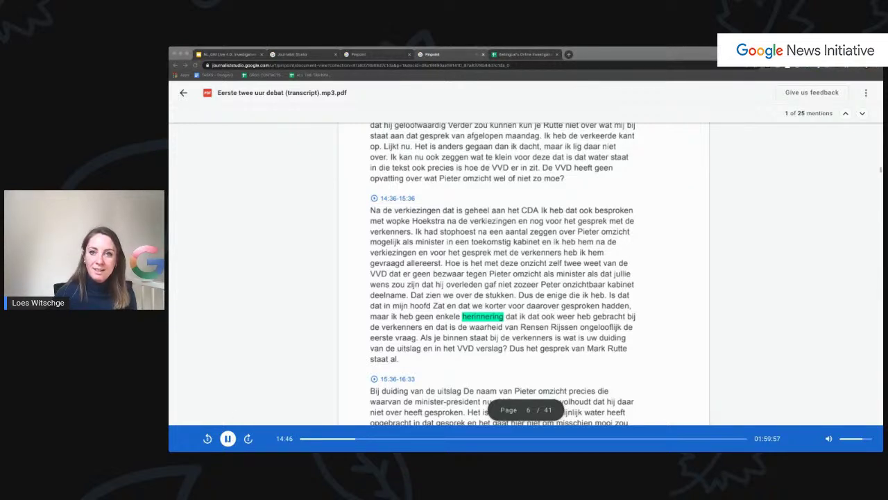
{"action": "key", "text": "space"}
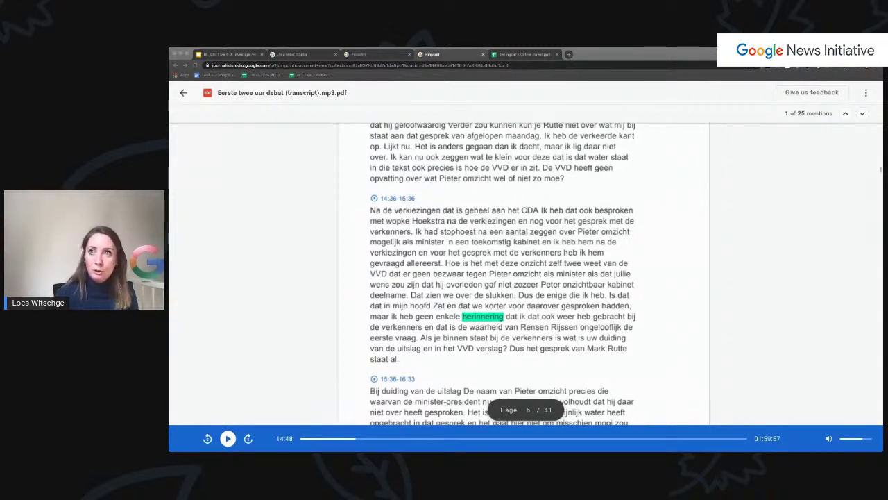
- Return to the herinnering search results and reopen the transcript at the highlighted mention
{"action": "left_click", "coordinate": [184, 92]}
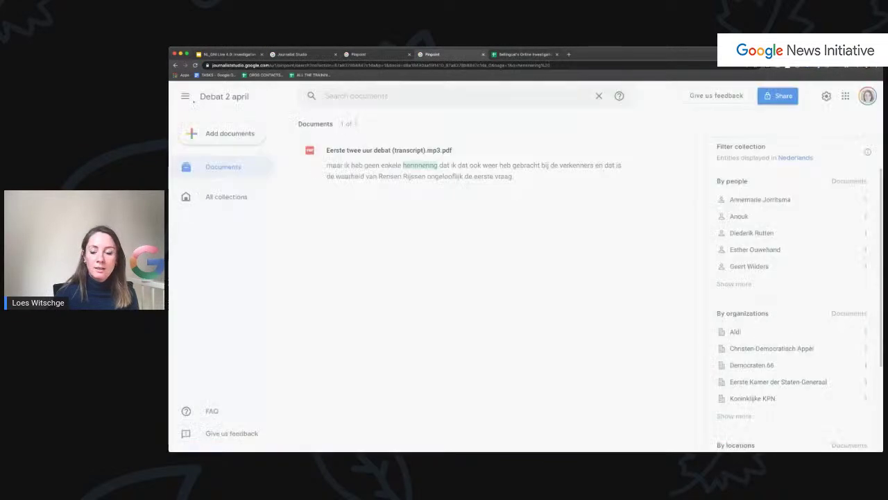
{"action": "left_click", "coordinate": [391, 171]}
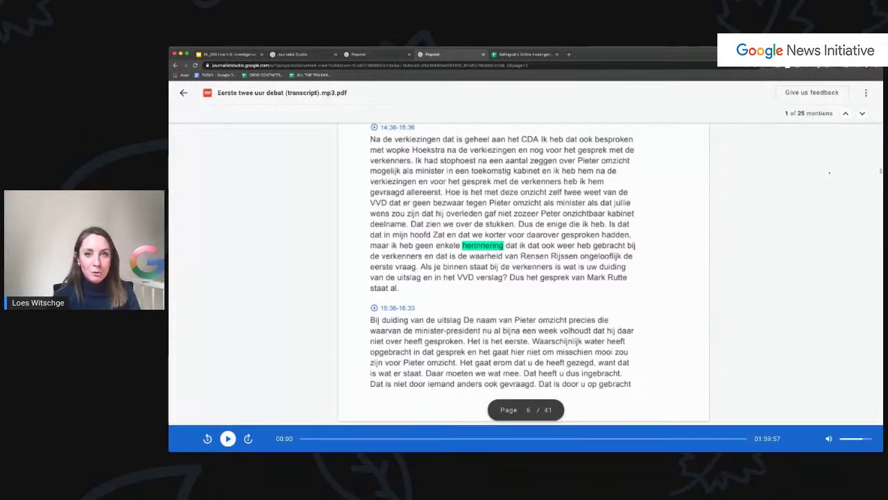
- Display the debate transcript's document options, including the transcript and audio downloads, and return to the herinnering search results
{"action": "left_click", "coordinate": [866, 92]}
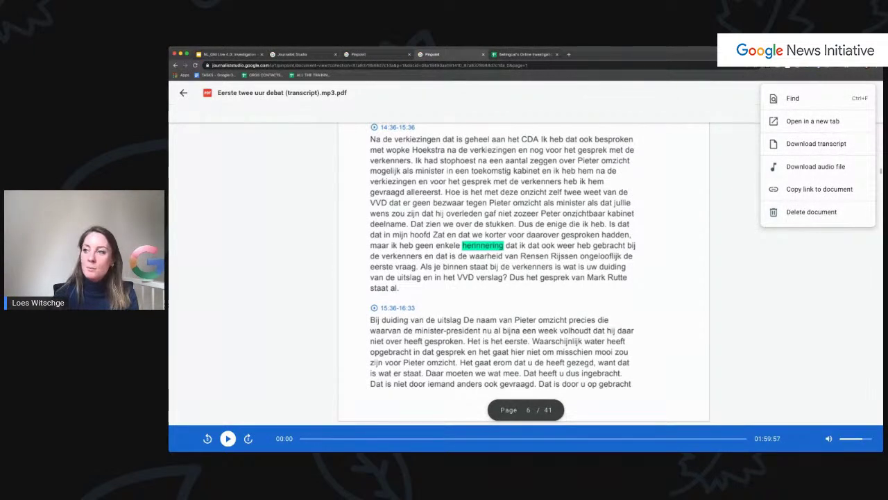
{"action": "scroll", "coordinate": [523, 270], "scroll_direction": "down", "scroll_amount": 1}
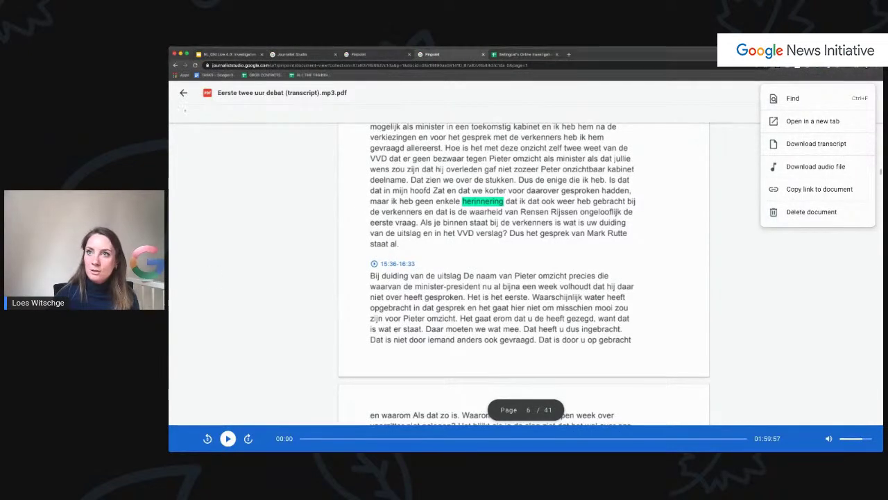
{"action": "left_click", "coordinate": [183, 92]}
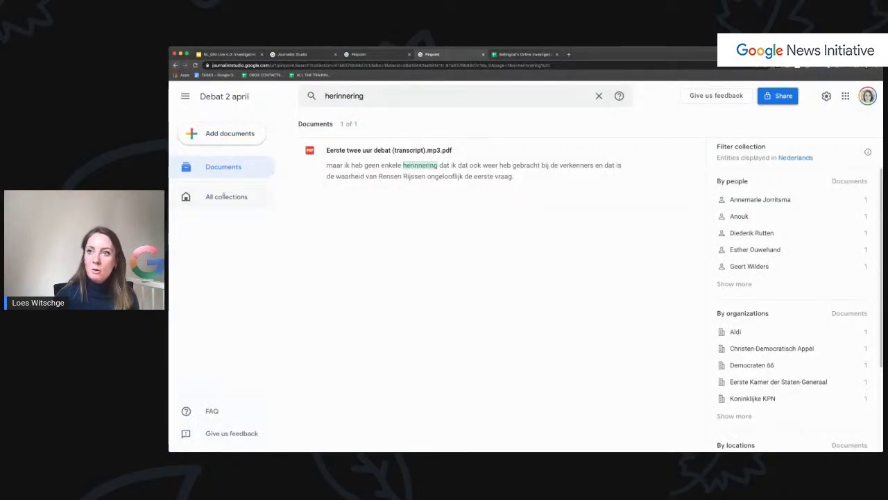
- Open the private JOVD collection from the overview of all collections
{"action": "left_click", "coordinate": [226, 197]}
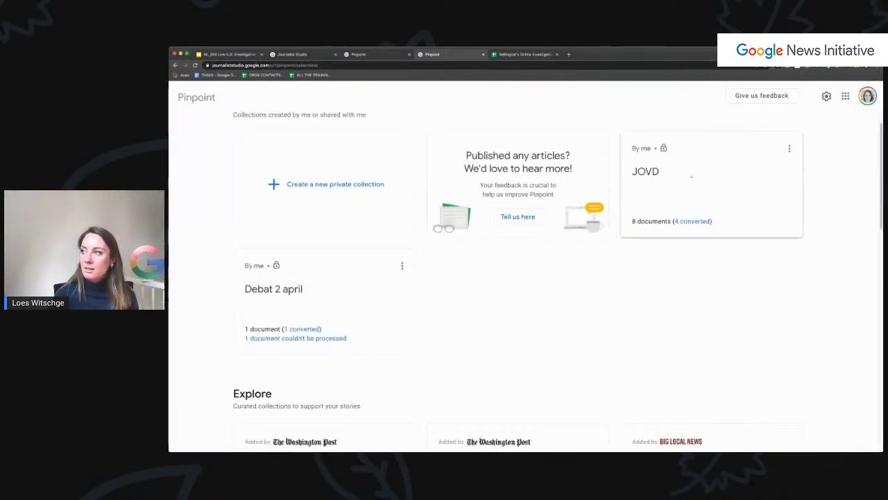
{"action": "left_click", "coordinate": [624, 193]}
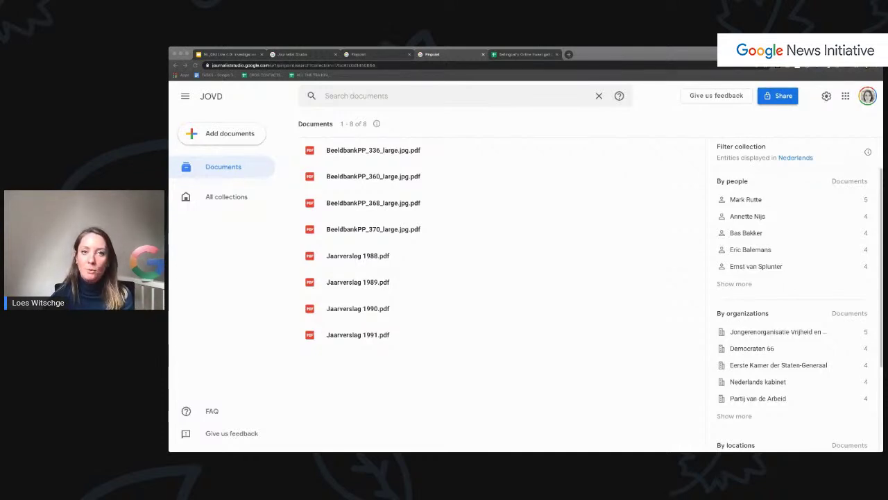
{"action": "left_click", "coordinate": [472, 378]}
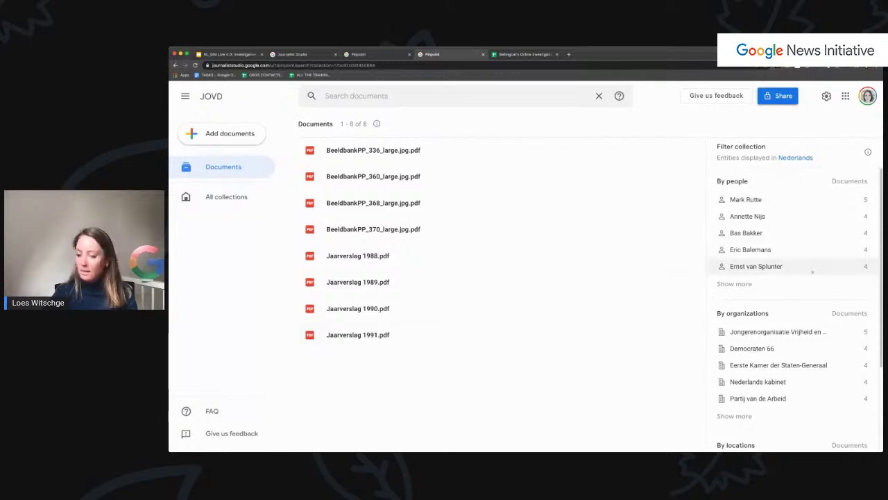
- Enlarge the page and look through the JOVD collection's people, organization and location filters
{"action": "key", "text": "super+plus"}
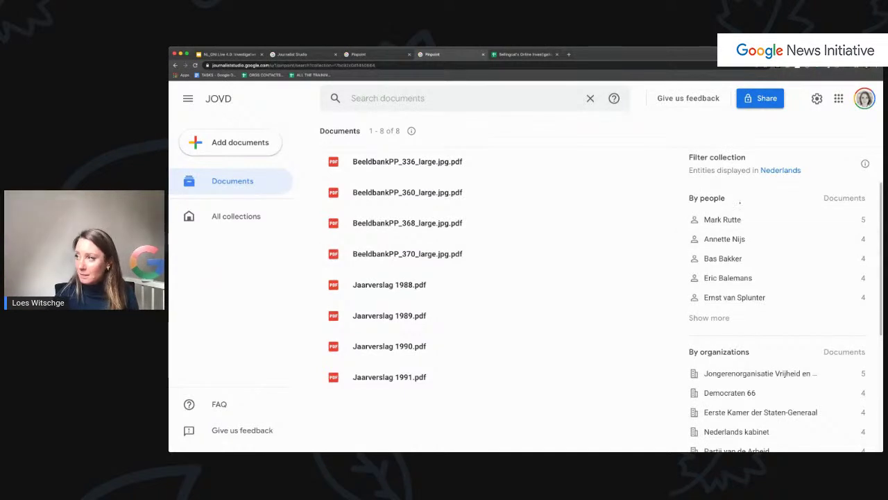
{"action": "scroll", "coordinate": [796, 212], "scroll_direction": "down", "scroll_amount": 3}
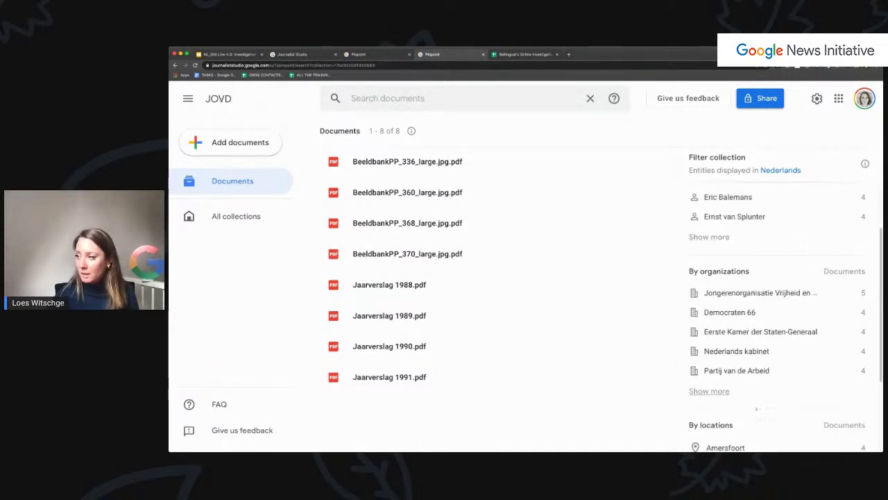
{"action": "scroll", "coordinate": [816, 237], "scroll_direction": "up", "scroll_amount": 3}
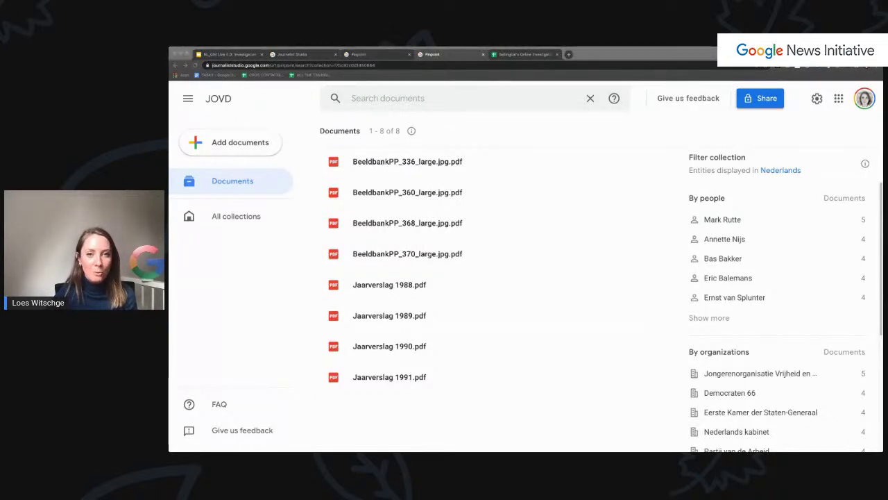
- Filter the JOVD collection by the person Mark Rutte and open Jaarverslag 1988.pdf from the filtered documents
{"action": "left_click", "coordinate": [436, 99]}
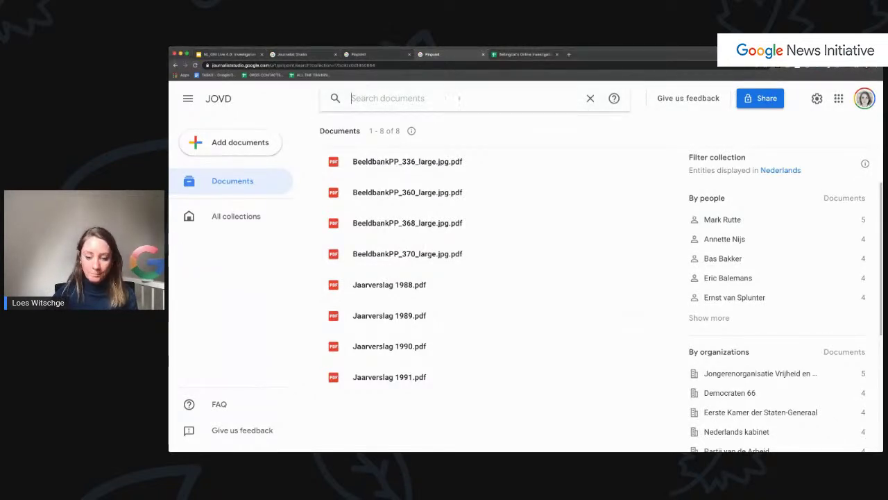
{"action": "left_click", "coordinate": [722, 219]}
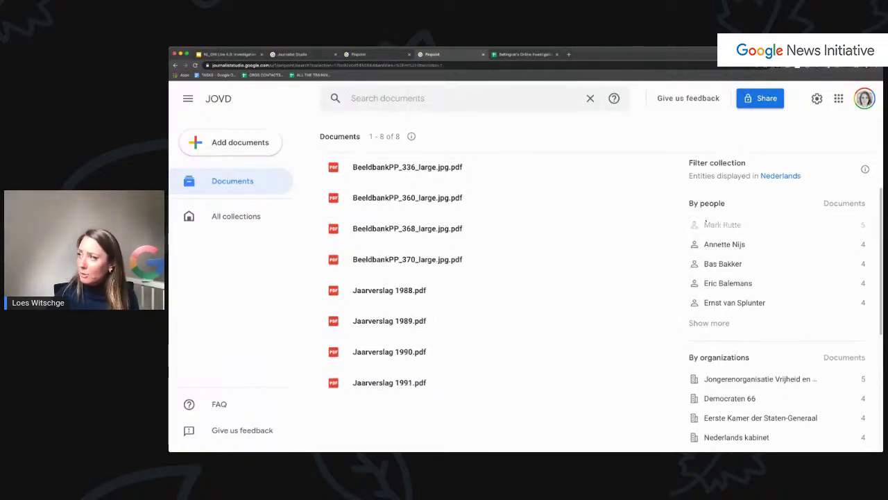
{"action": "scroll", "coordinate": [547, 208], "scroll_direction": "down", "scroll_amount": 1}
{"action": "left_click", "coordinate": [548, 205]}
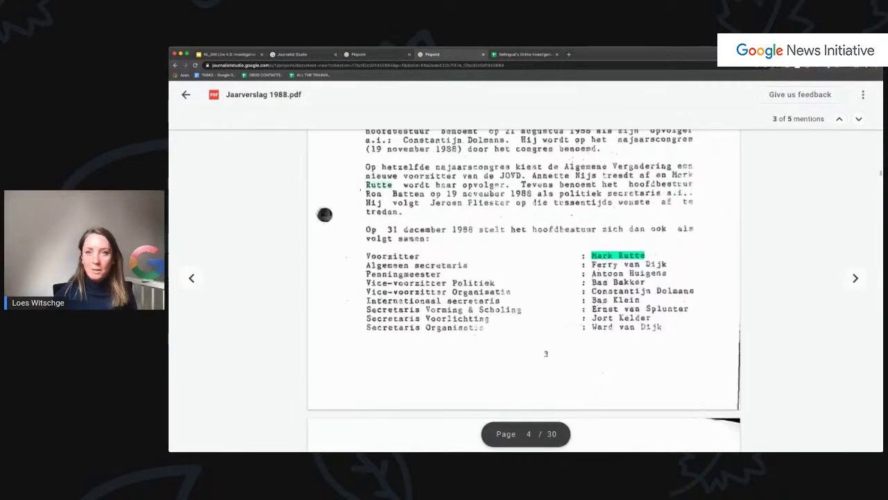
- Read through Jaarverslag 1988.pdf and go to the fourth and fifth highlighted mentions of Mark Rutte
{"action": "scroll", "coordinate": [324, 214], "scroll_direction": "down", "scroll_amount": 5}
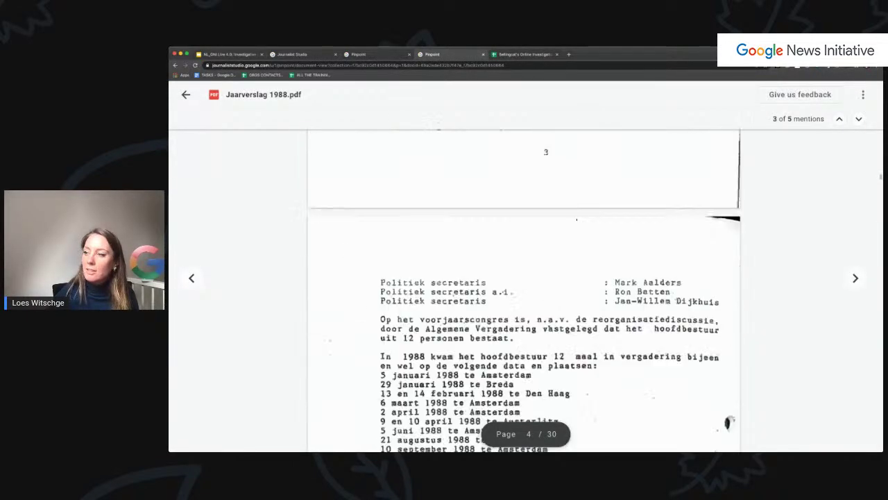
{"action": "scroll", "coordinate": [728, 310], "scroll_direction": "down", "scroll_amount": 10}
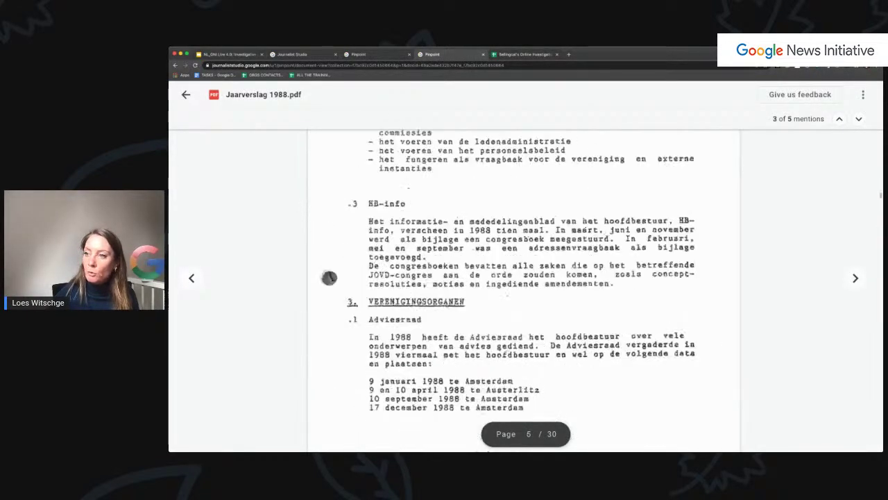
{"action": "scroll", "coordinate": [723, 309], "scroll_direction": "down", "scroll_amount": 10}
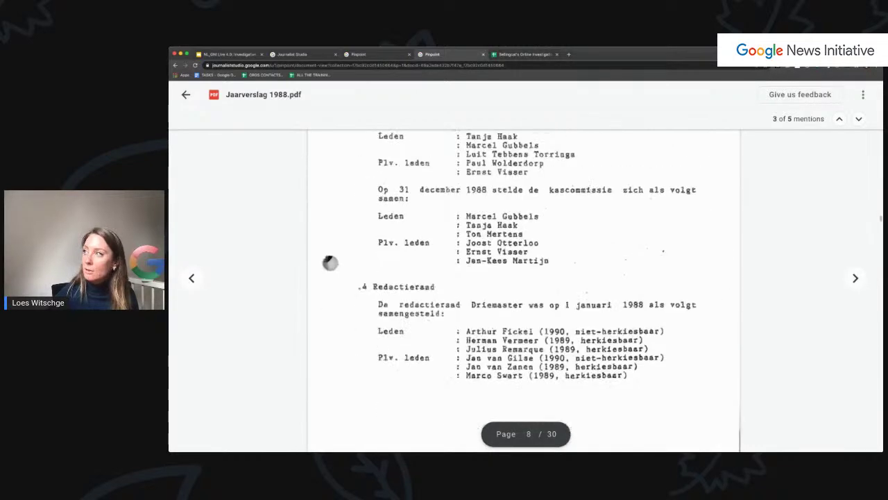
{"action": "left_click", "coordinate": [860, 118]}
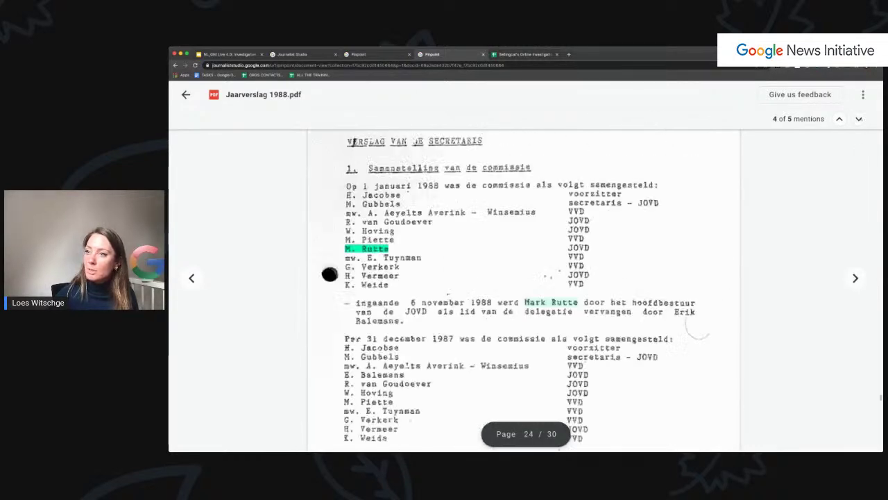
{"action": "left_click", "coordinate": [860, 119]}
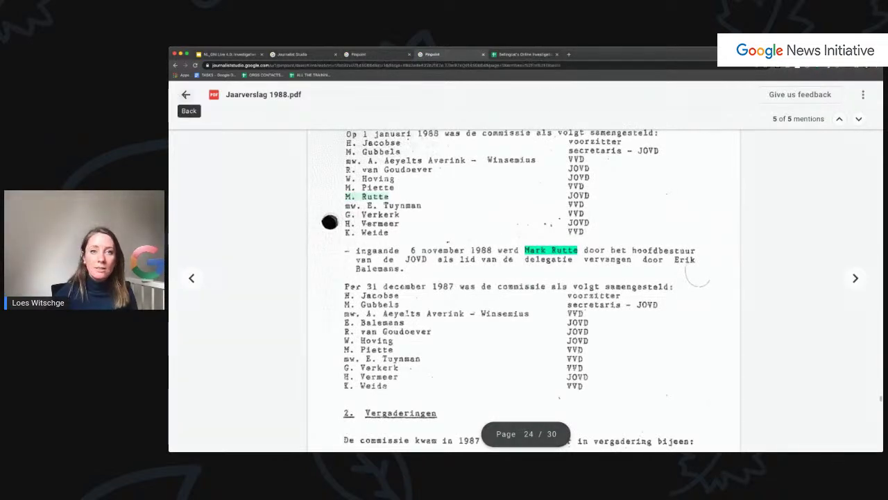
- Return to the filtered documents, view the Rutte mention in the photo BeeldbankPP_336_large.jpg.pdf, and go back to the collection
{"action": "left_click", "coordinate": [186, 94]}
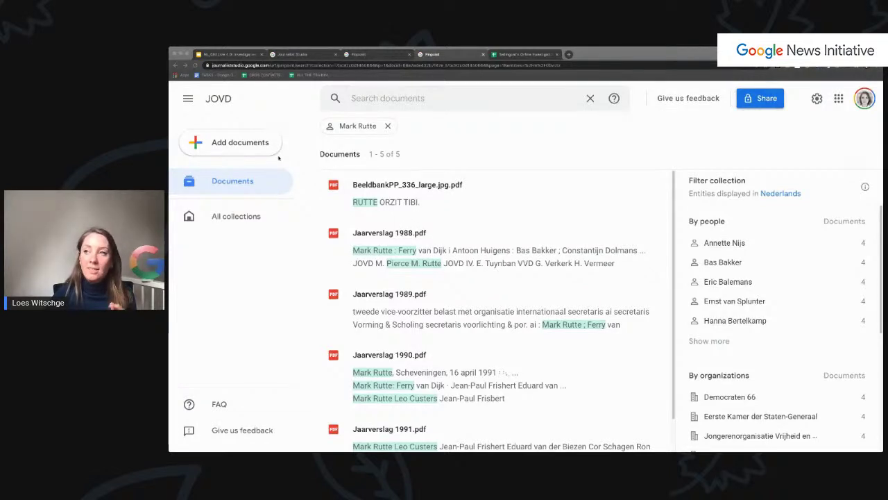
{"action": "left_click", "coordinate": [448, 199]}
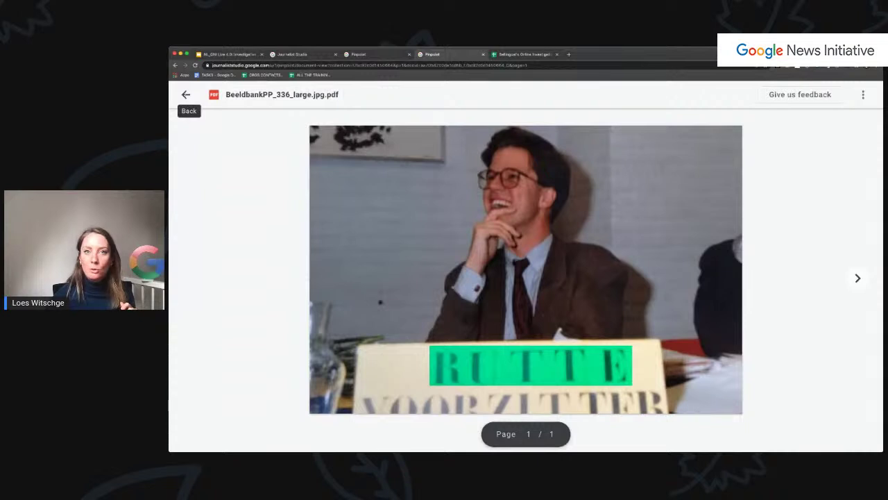
{"action": "left_click", "coordinate": [186, 94]}
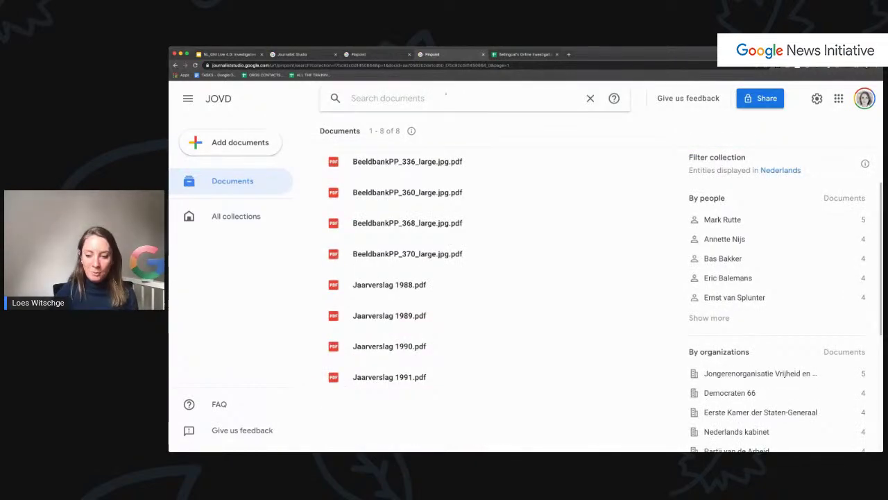
- Search the JOVD collection for museumplein and open the matching photo BeeldbankPP_360_large.jpg.pdf
{"action": "left_click", "coordinate": [446, 95]}
{"action": "type", "text": "museumplein"}
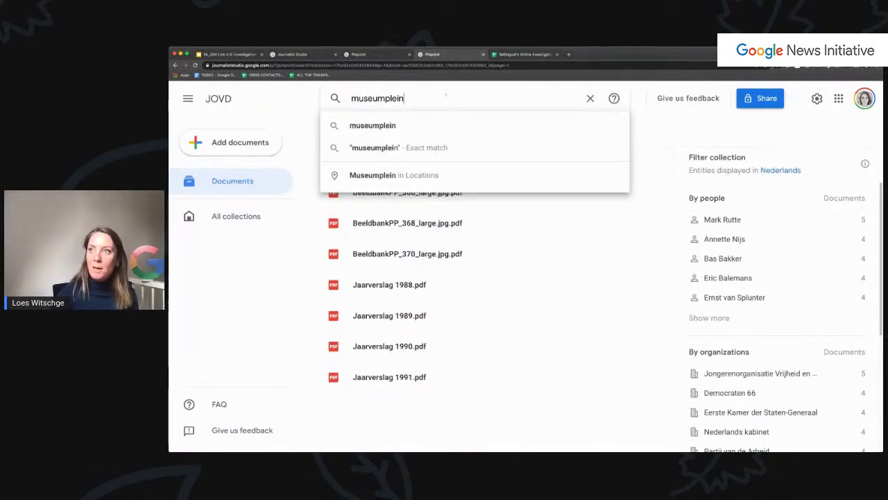
{"action": "key", "text": "Return"}
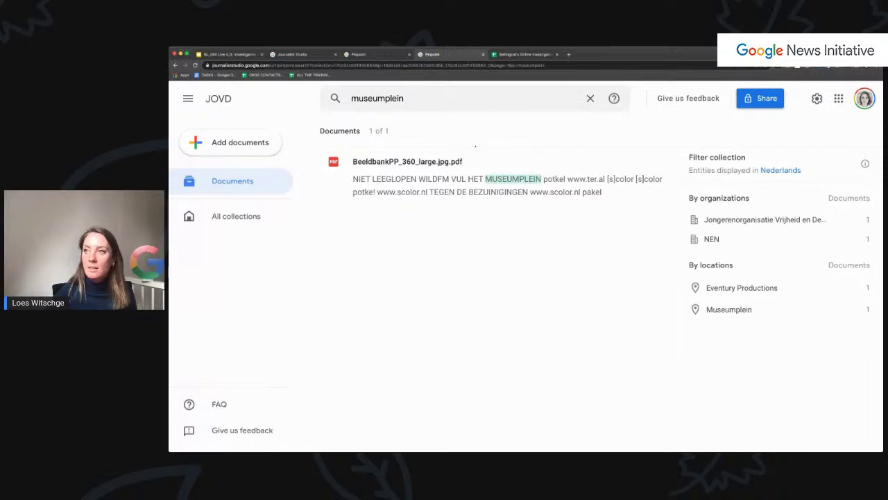
{"action": "left_click", "coordinate": [458, 174]}
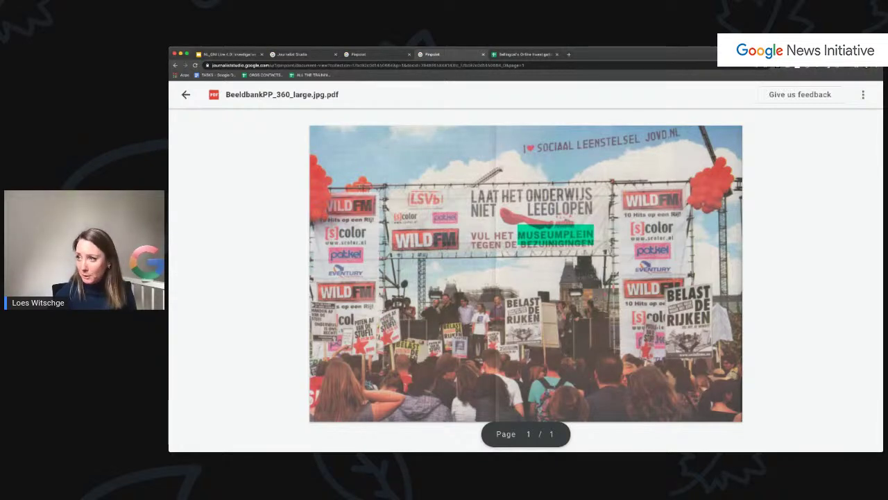
- Go back to the JOVD collection and search it for sociaal leenstelsel
{"action": "left_click", "coordinate": [185, 94]}
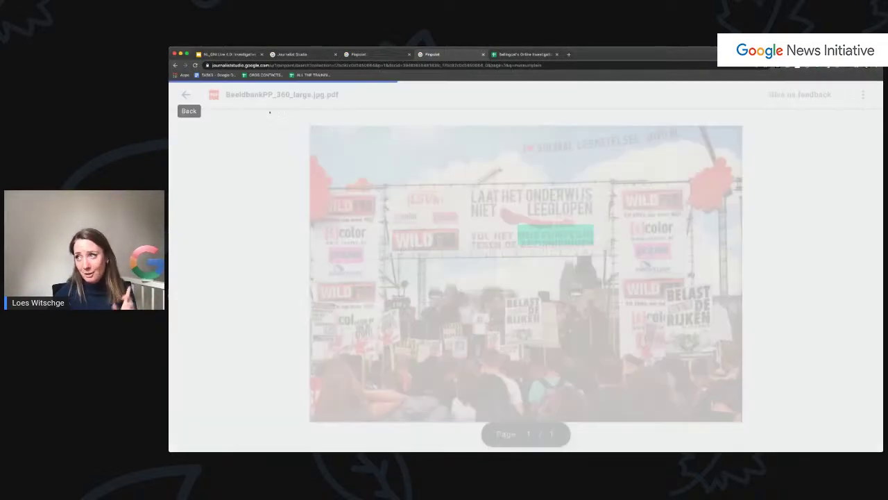
{"action": "left_click", "coordinate": [377, 98]}
{"action": "type", "text": "sociaal lens"}
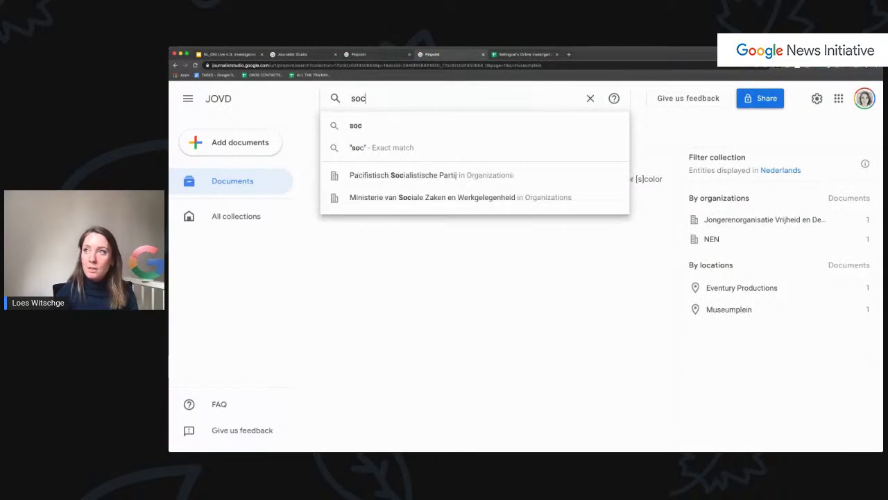
{"action": "key", "text": "BackSpace"}
{"action": "key", "text": "BackSpace"}
{"action": "type", "text": "enstelsel"}
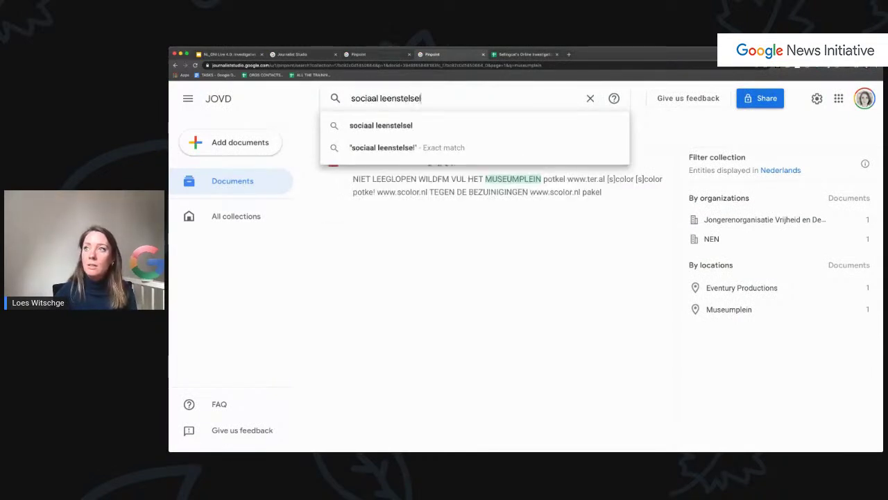
{"action": "key", "text": "Return"}
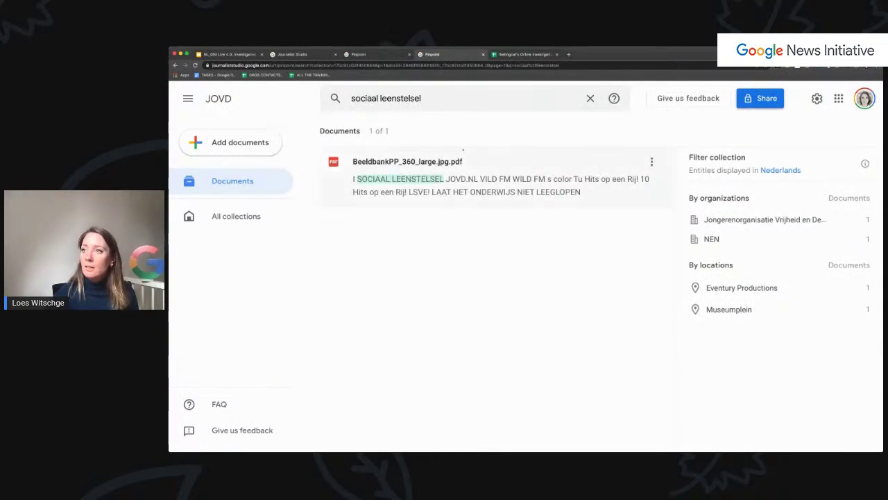
- View the sociaal leenstelsel mention in the photo BeeldbankPP_360_large.jpg.pdf and return to the search results
{"action": "left_click", "coordinate": [655, 185]}
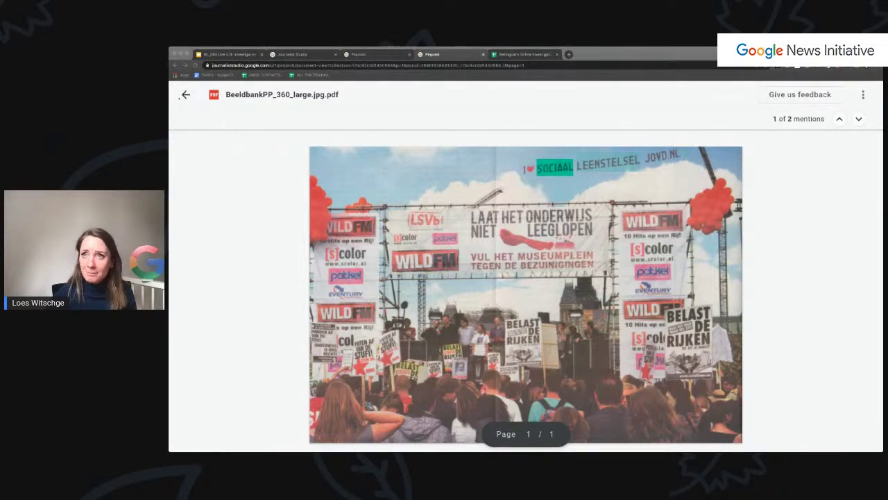
{"action": "left_click", "coordinate": [186, 94]}
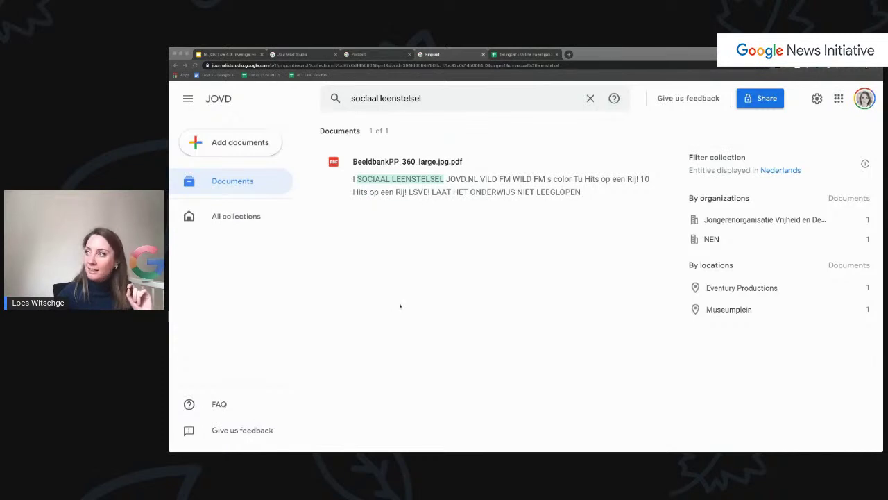
{"action": "left_click", "coordinate": [683, 128]}
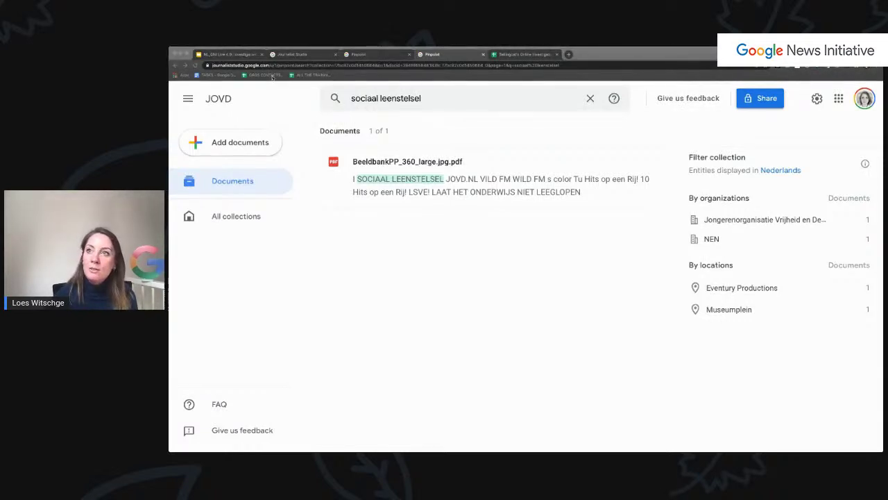
- Switch to the Google Slides presentation and advance from the Rappler slide to the USA TODAY slide
{"action": "left_click", "coordinate": [229, 54]}
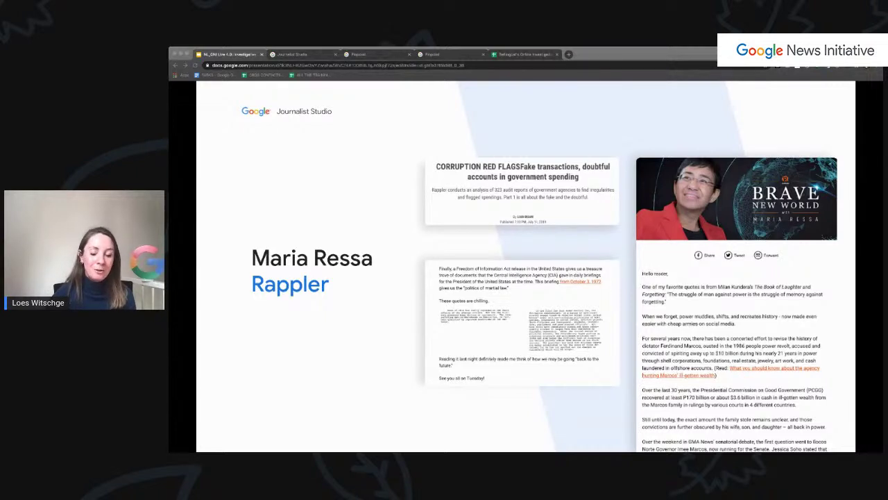
{"action": "key", "text": "Right"}
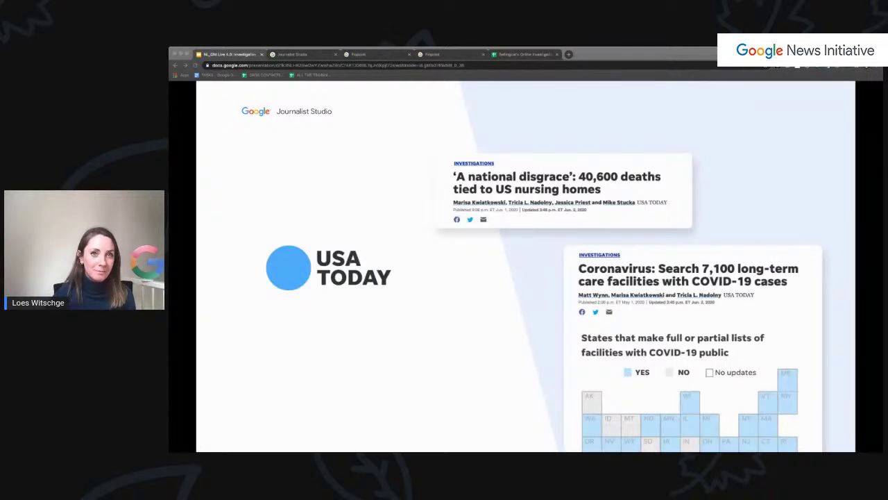